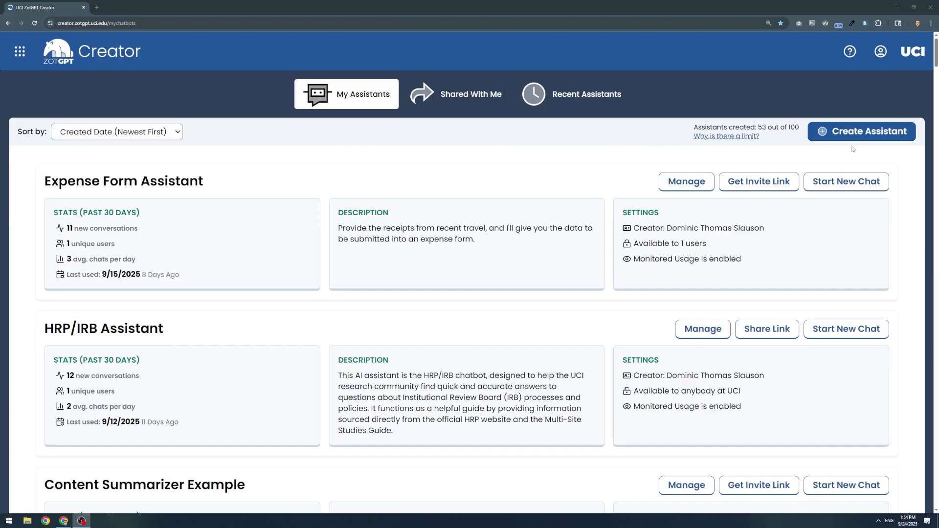
Start creating a new assistant and name it "My Example Assistant"
click(882, 135)
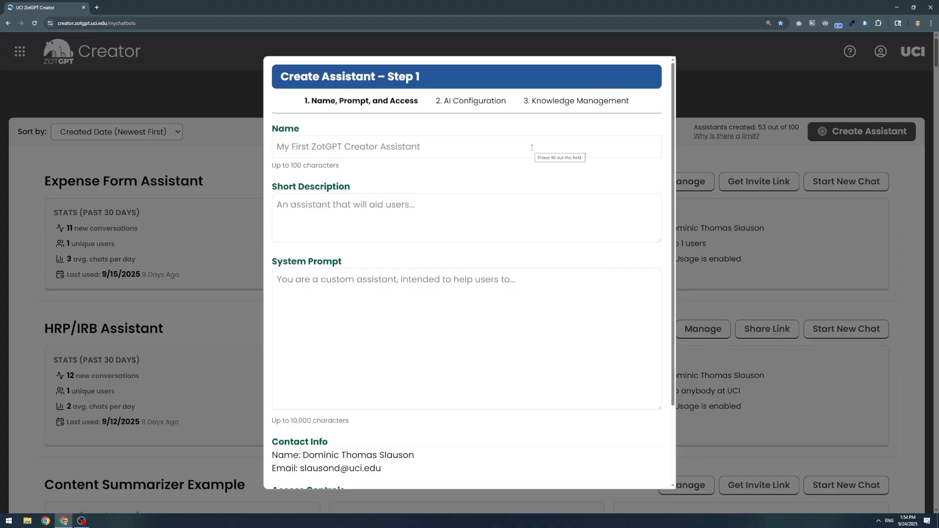
key(ctrl+plus)
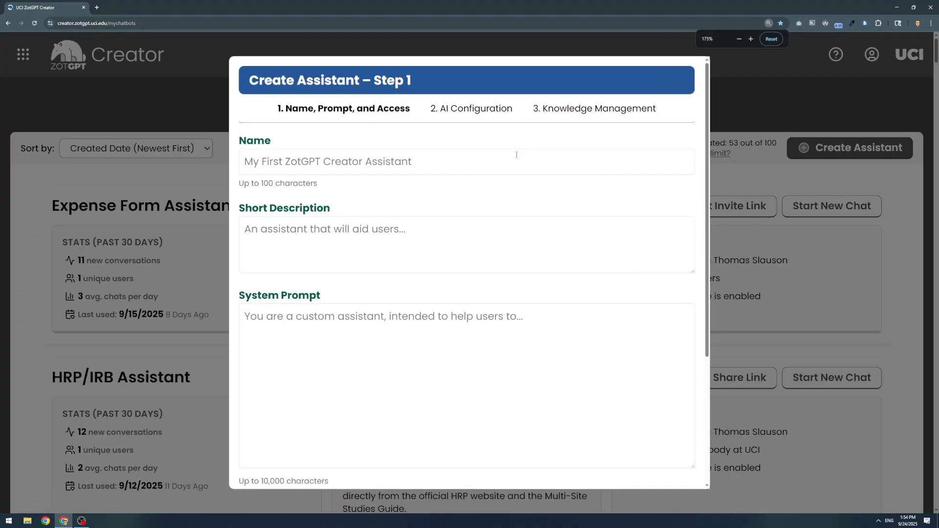
click(375, 163)
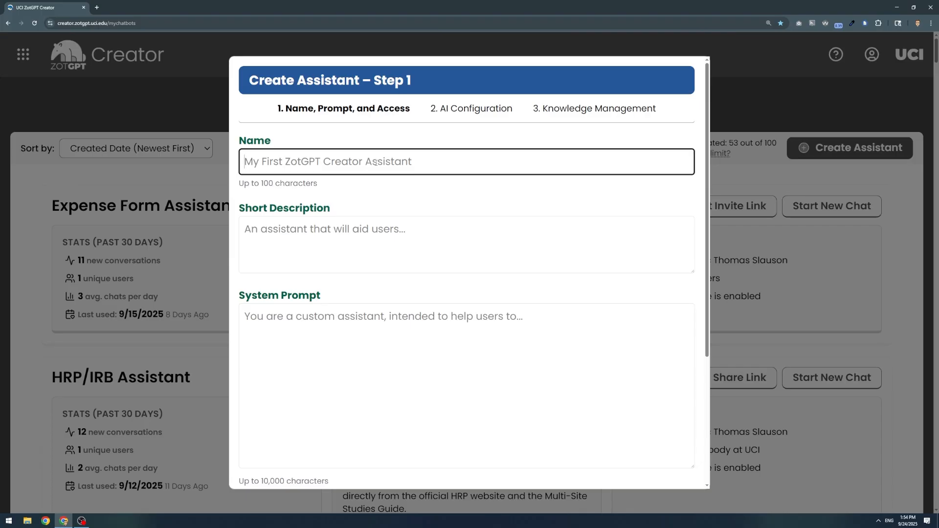
text(My E)
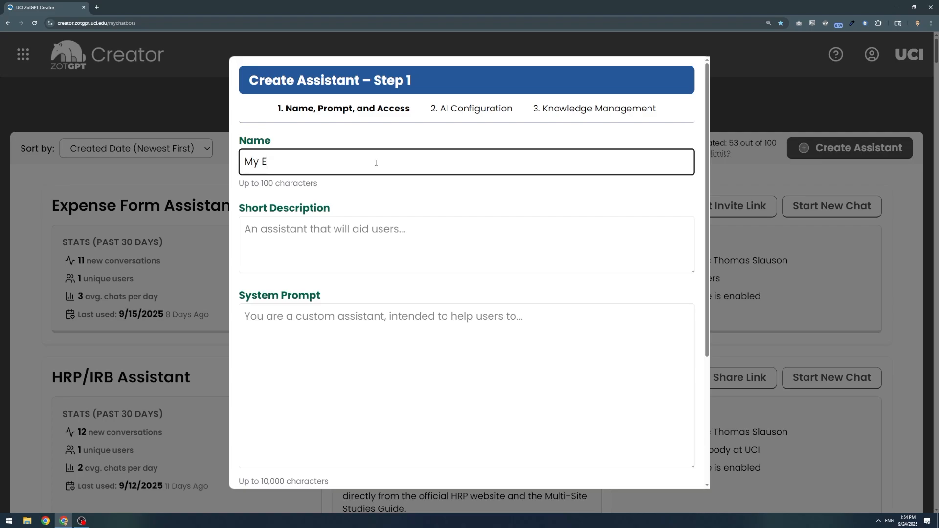
text(xample Assistant)
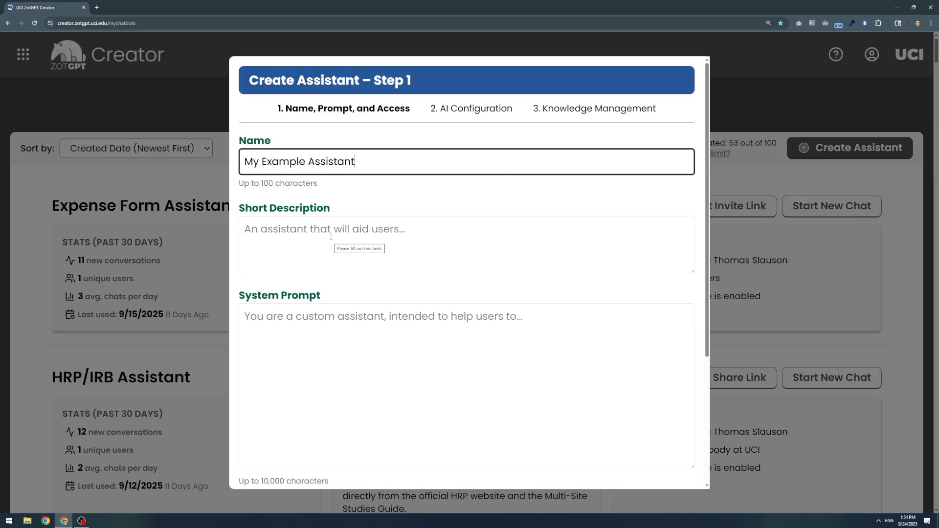
Enter the short description "I am a friendly assistant here to answer your questions."
click(325, 231)
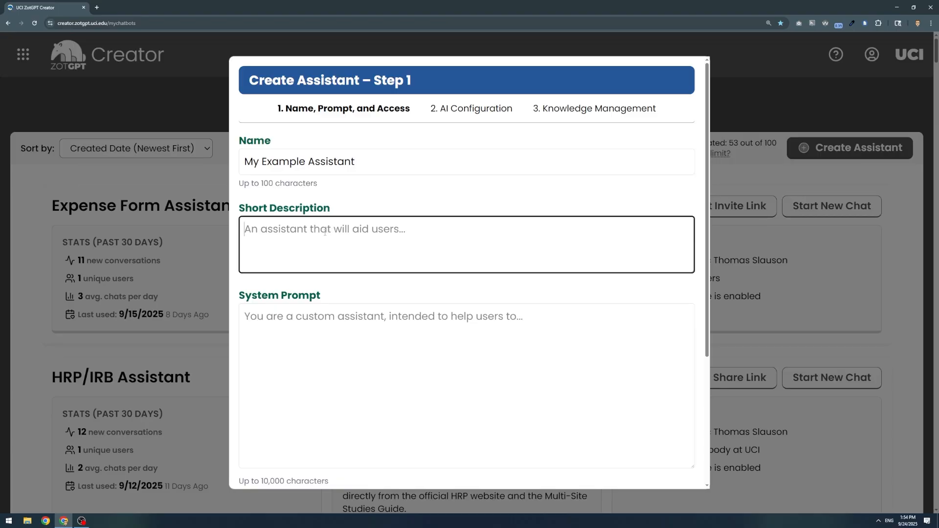
text(I am a friendly assistant )
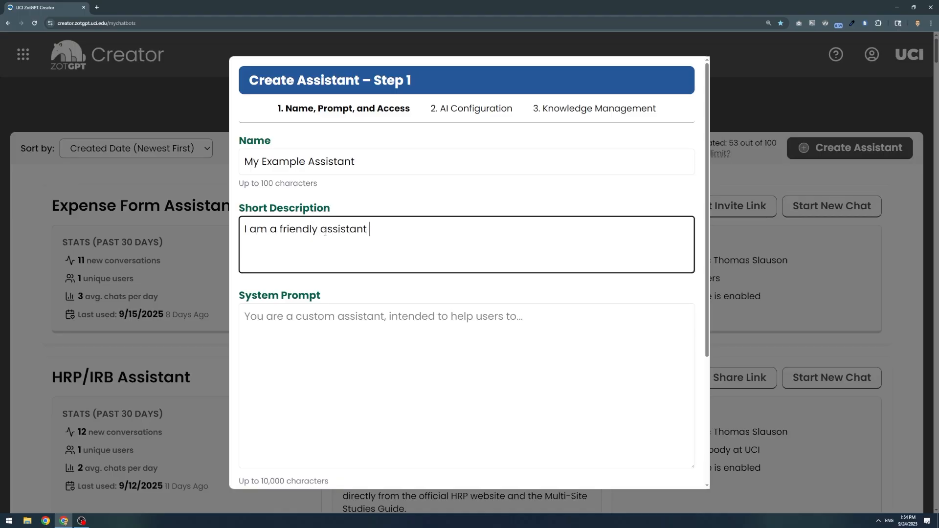
text(here to answer your questions.)
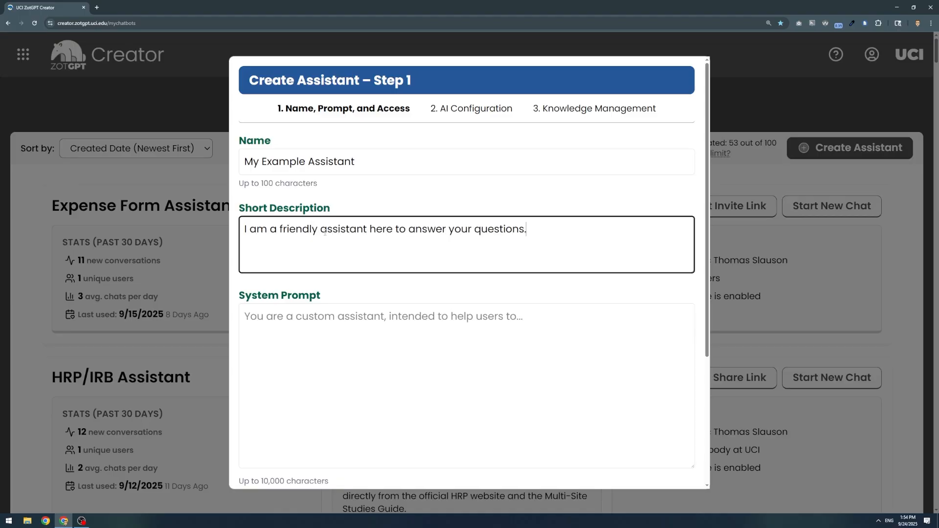
click(450, 191)
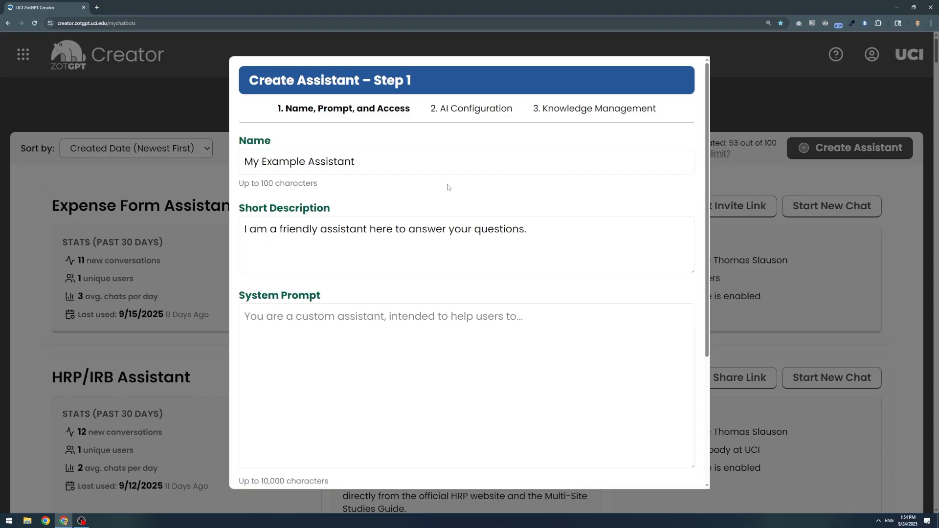
Write the system prompt: "You are here to answer questions that the user provides based on your knowledge. Be friendly and helpful. Keep your answers concise."
scroll(447, 187, down, 1)
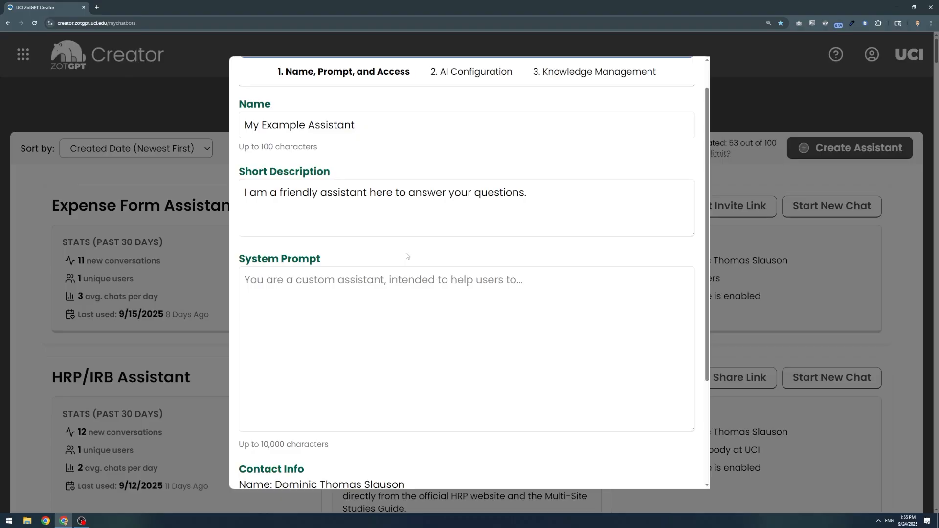
click(389, 293)
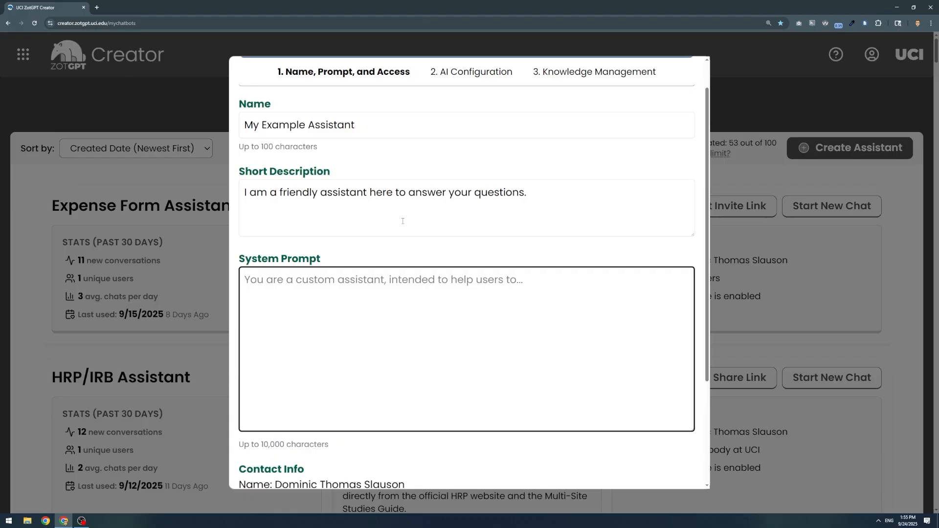
text(Y)
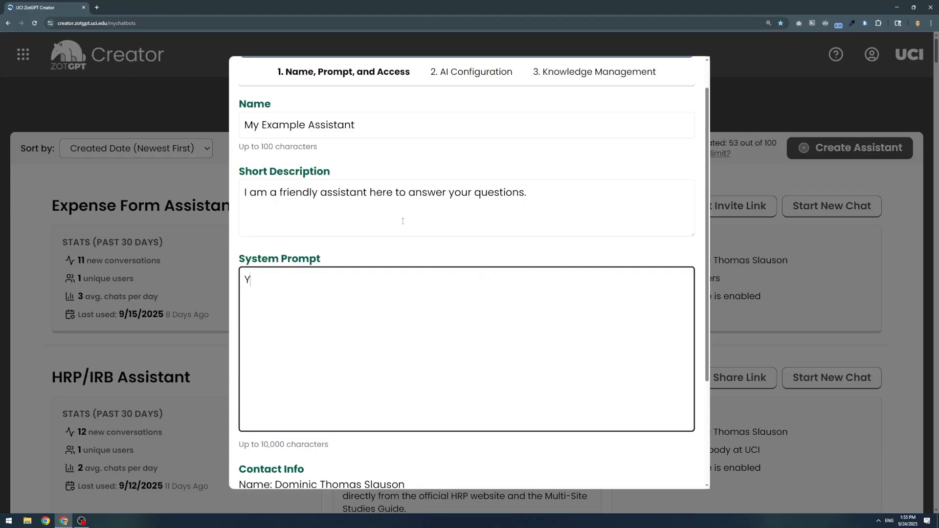
text(ou are here to answer ques)
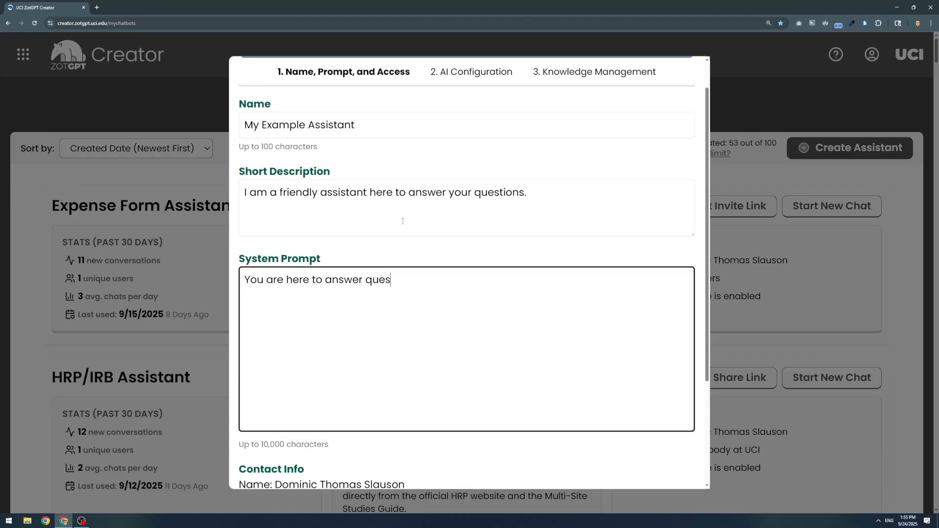
text(tions that the user provides based on your kno)
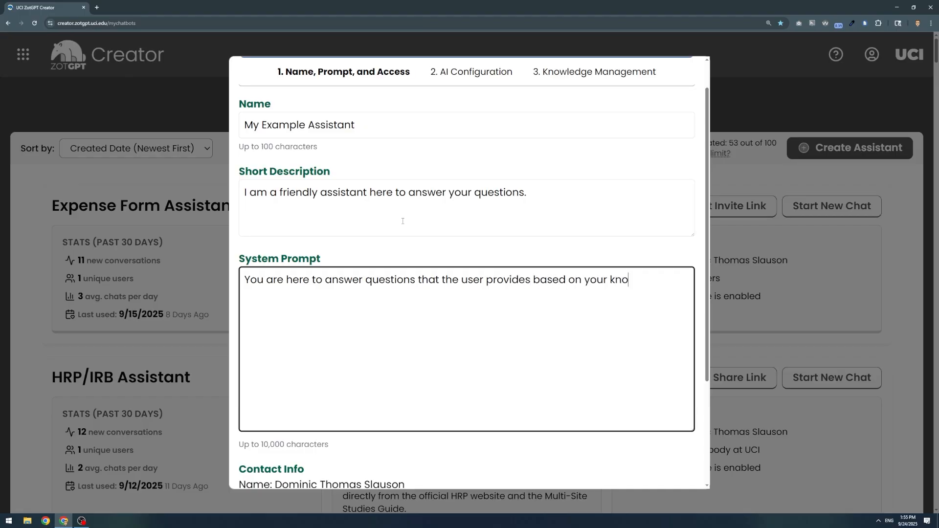
text(wledge.  Be friendly and helpful.  Keep your answers concise.)
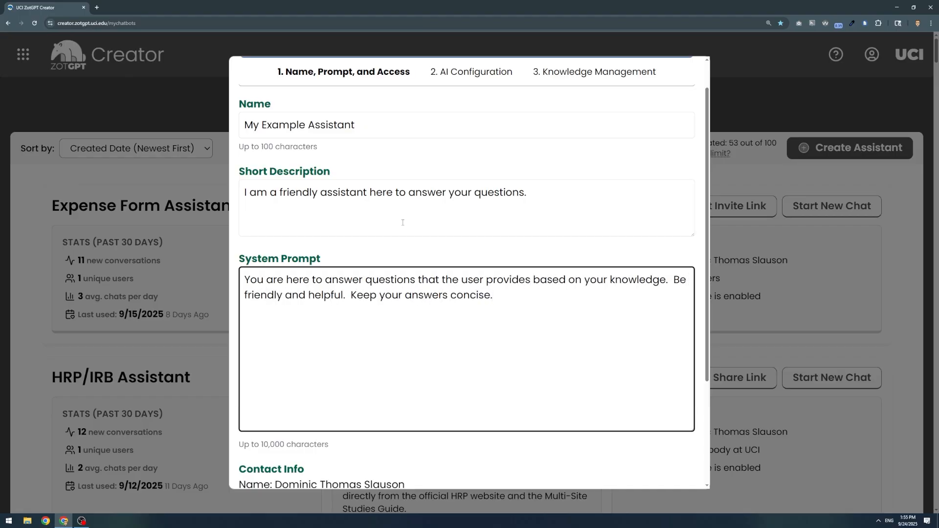
click(421, 252)
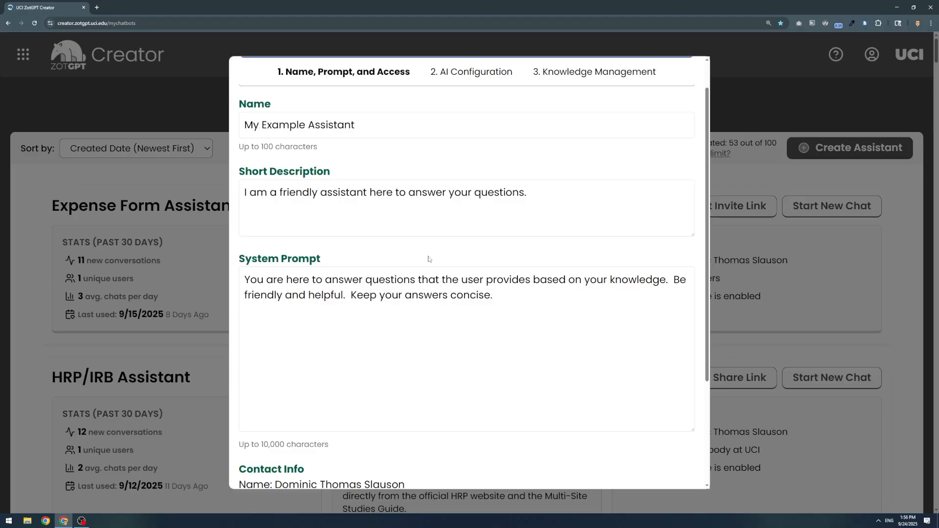
Try UCI-wide access for the assistant, set access to Invite only, and proceed to the AI configuration
scroll(429, 258, down, 3)
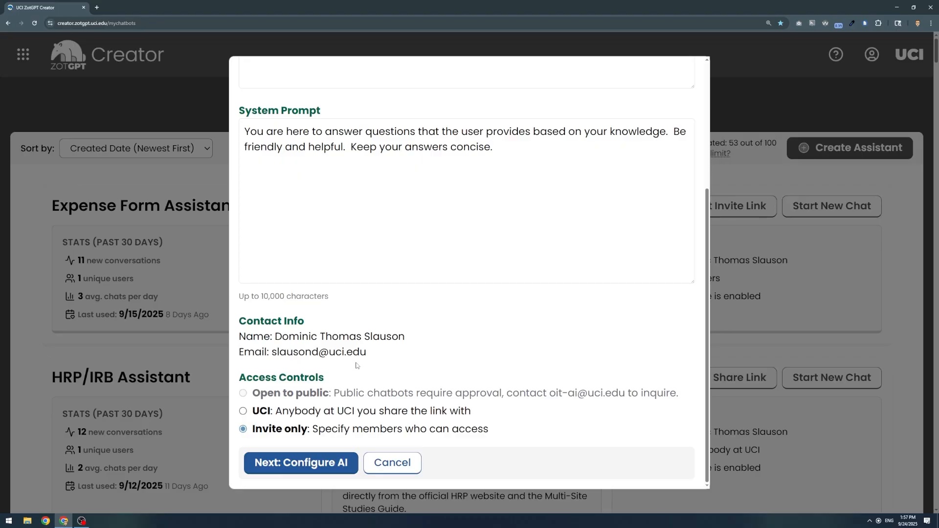
click(243, 412)
drag(551, 399, 627, 400)
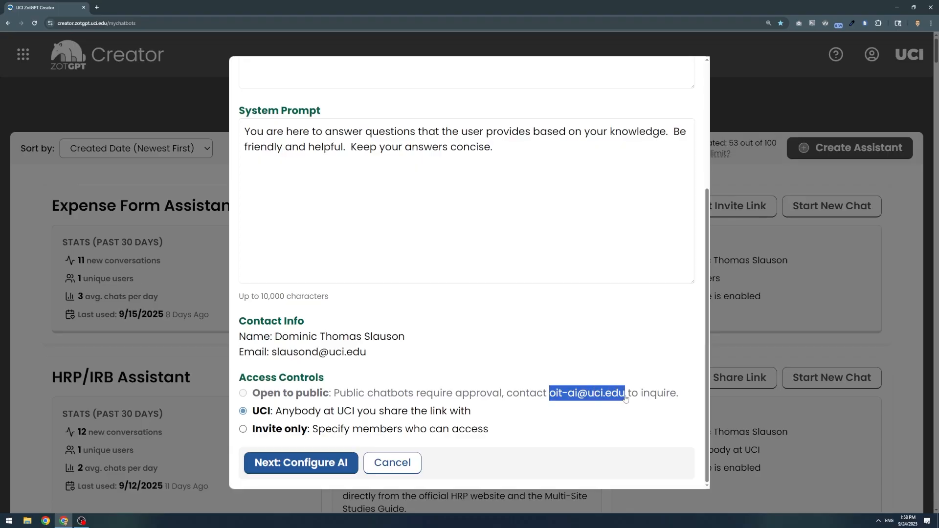
click(571, 416)
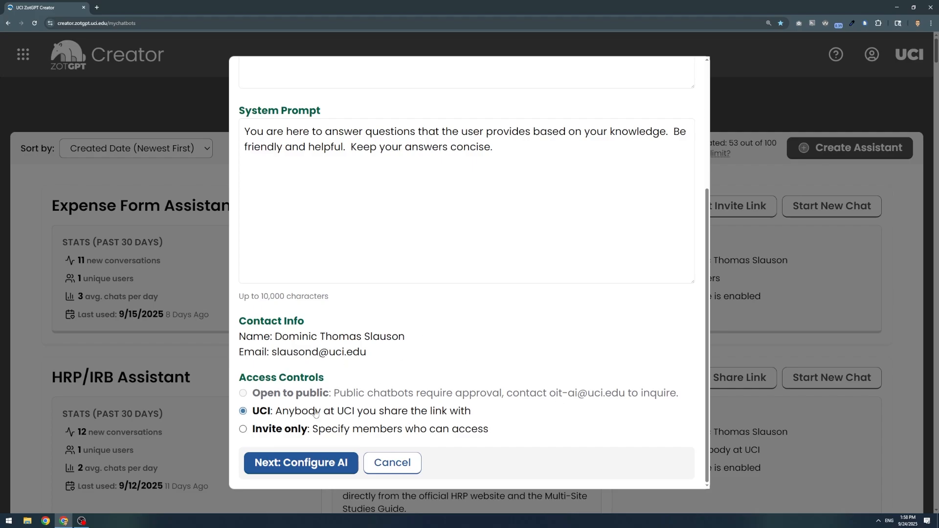
click(243, 429)
click(314, 463)
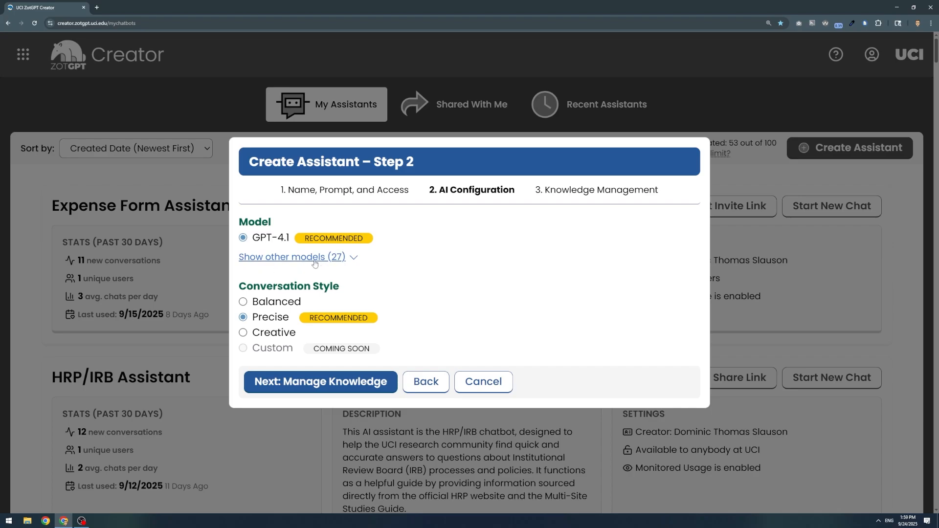
Examine the list of other AI models available for the assistant and collapse it again
click(330, 259)
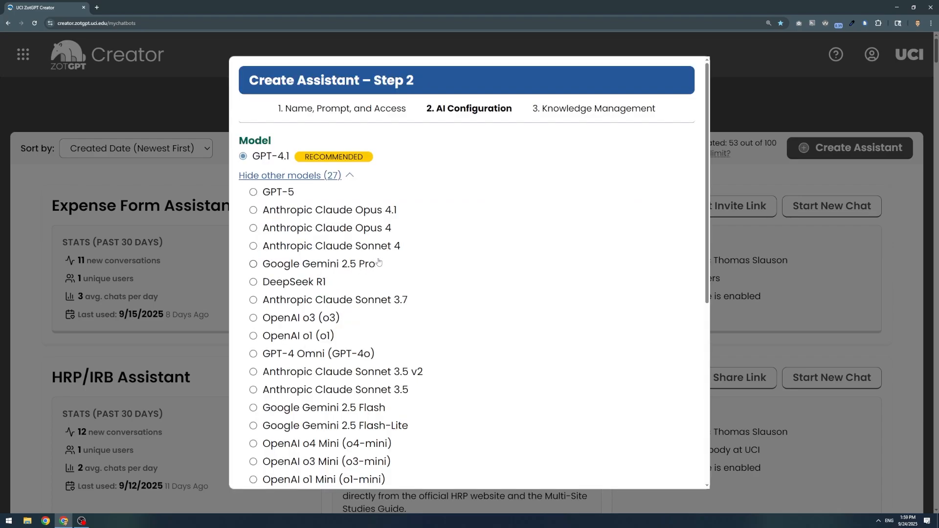
scroll(411, 259, down, 2)
scroll(410, 260, down, 3)
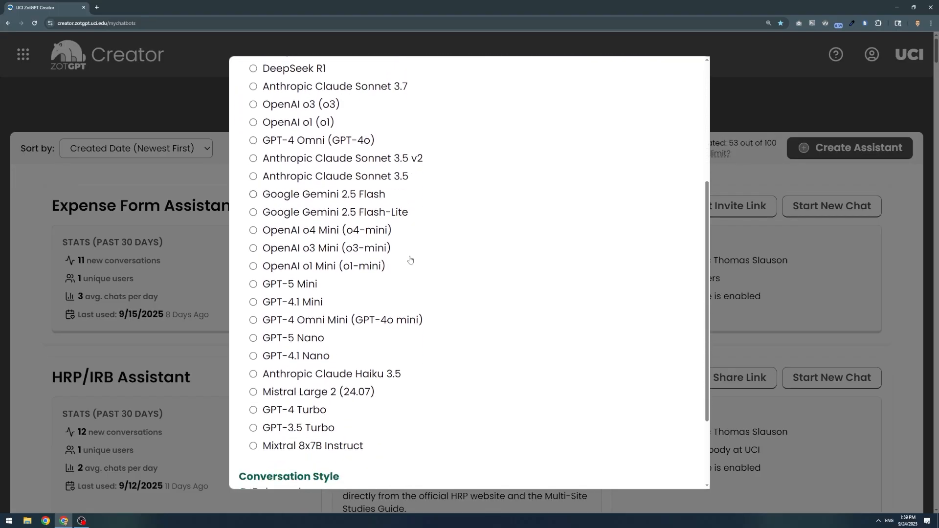
scroll(408, 259, up, 1)
scroll(407, 259, up, 1)
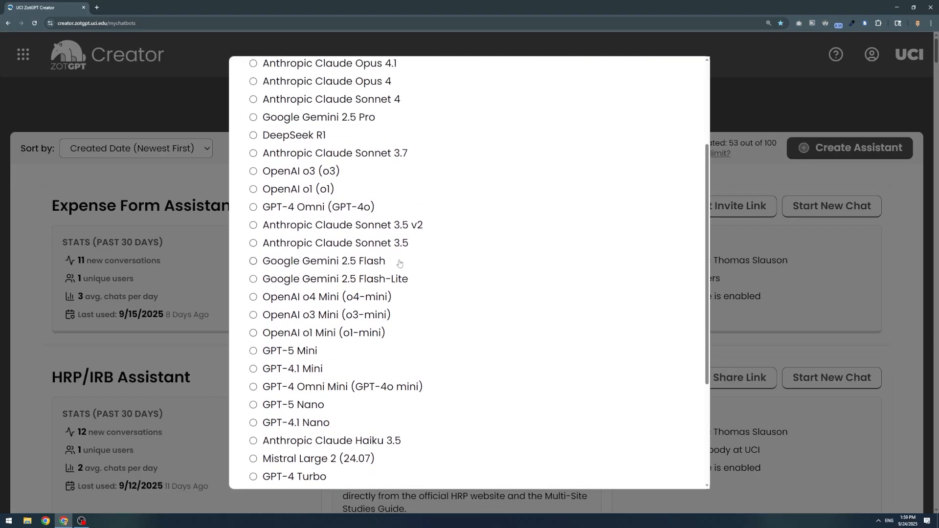
scroll(400, 268, up, 1)
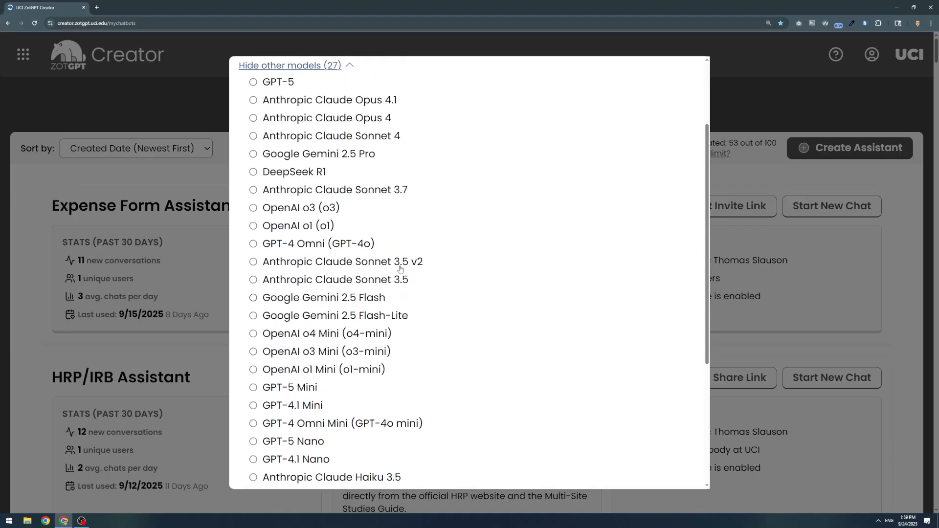
scroll(400, 268, up, 1)
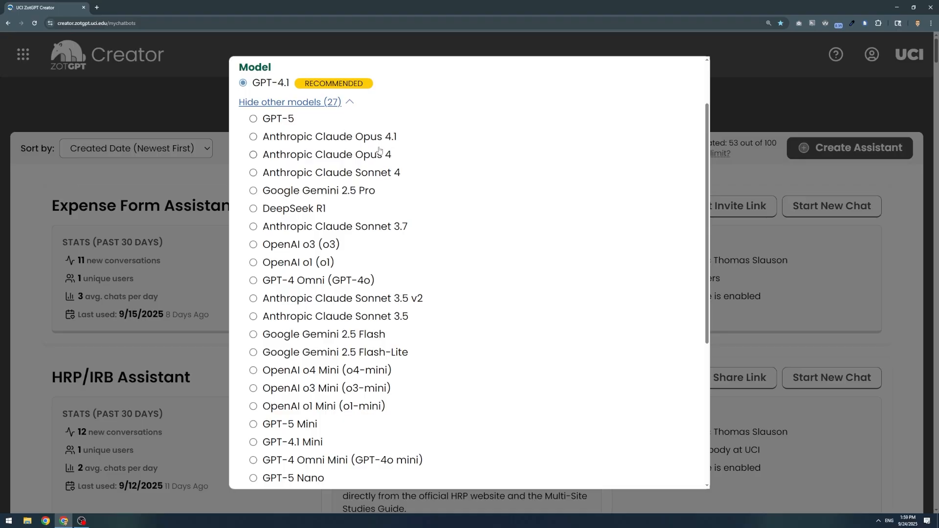
click(309, 103)
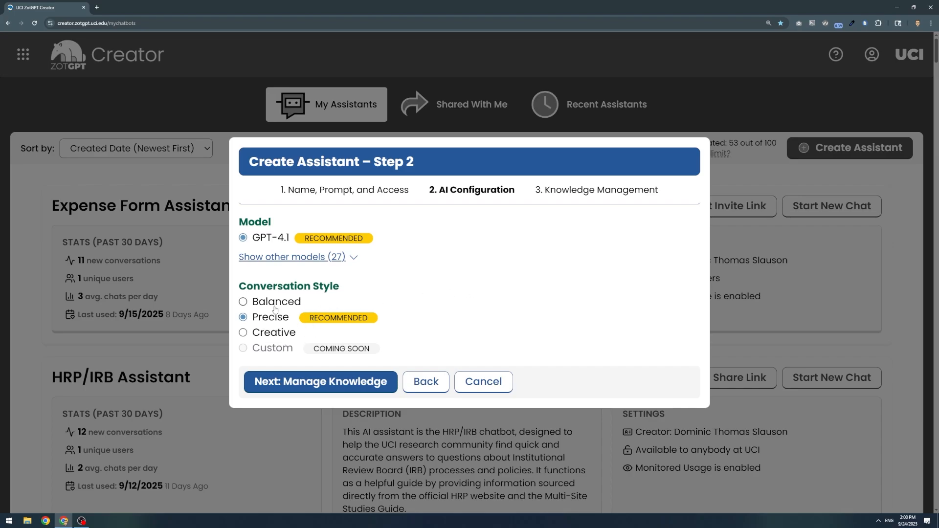
Keep the recommended model and conversation style, continue to knowledge management, and copy the ZotGPT website's address from a new browser tab
click(301, 385)
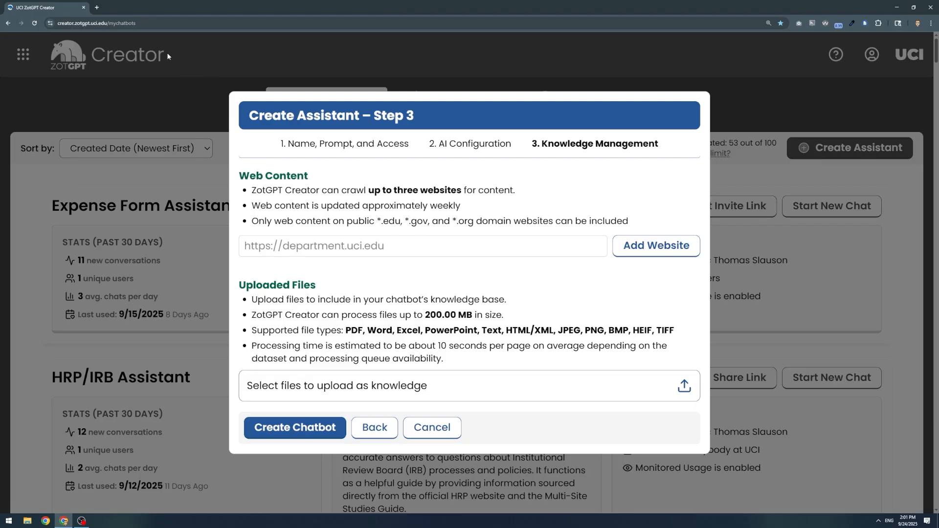
click(98, 7)
click(172, 37)
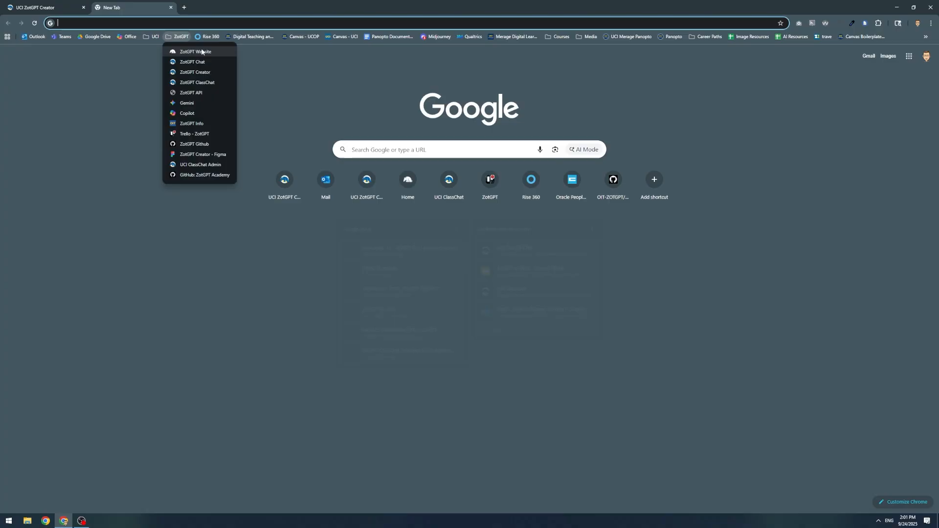
click(209, 49)
click(96, 24)
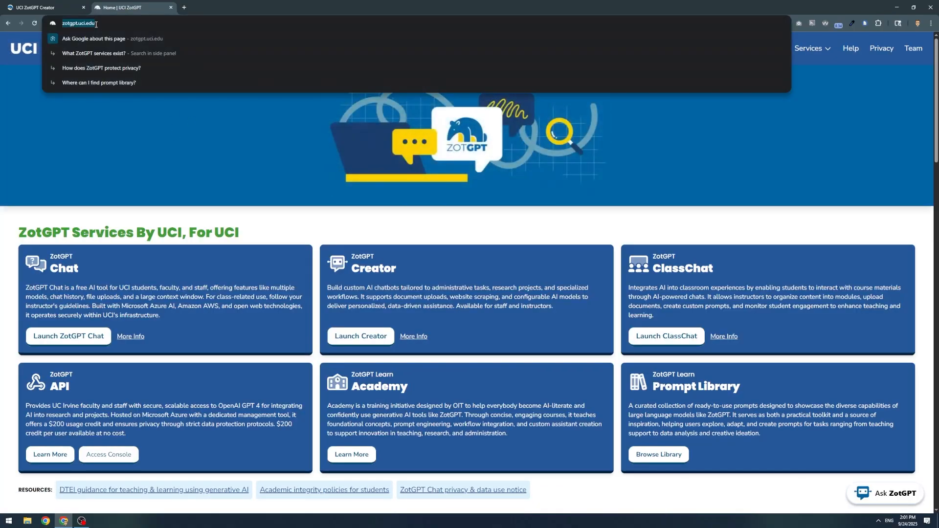
right_click(89, 24)
click(130, 91)
click(65, 5)
click(386, 248)
key(ctrl+v)
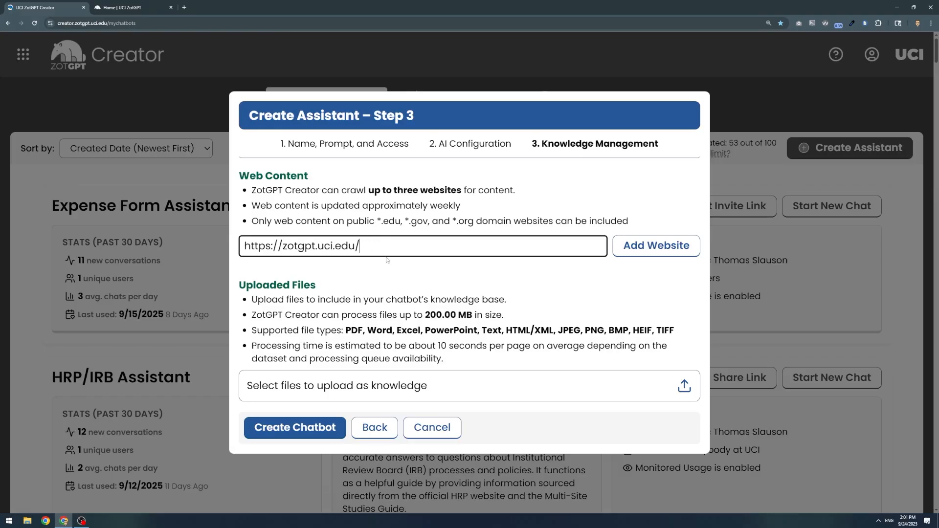
click(665, 249)
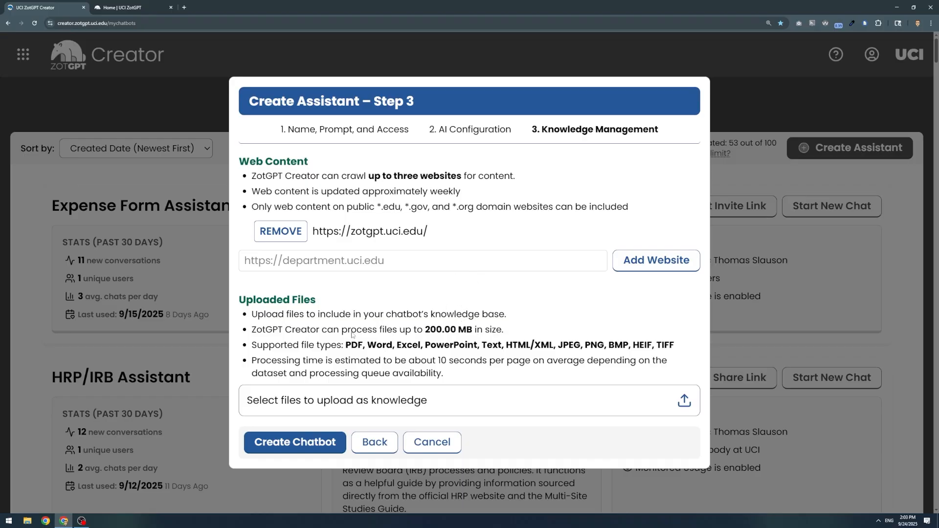
Choose the McKinsey (2025) PDF and both Deloitte (2025) PDFs from the Desktop as knowledge files to upload
click(304, 402)
click(132, 115)
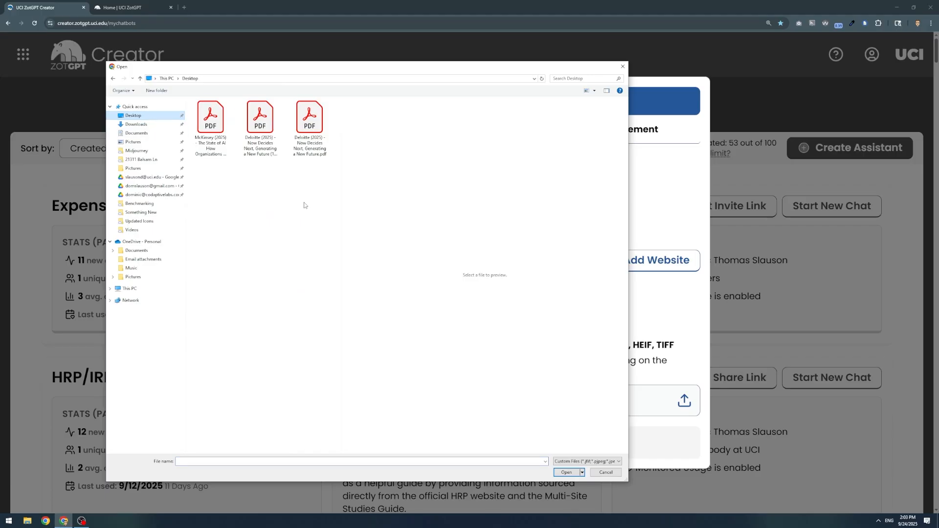
drag(327, 184, 208, 125)
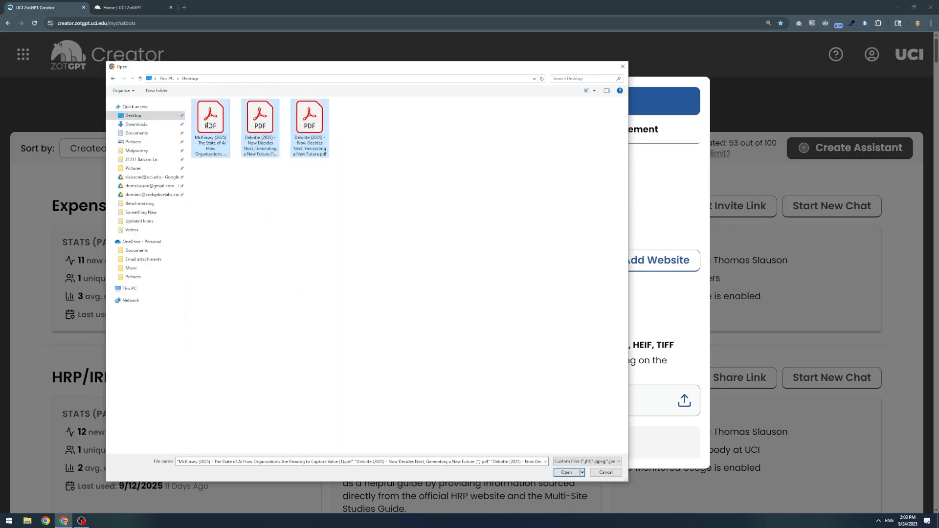
click(569, 472)
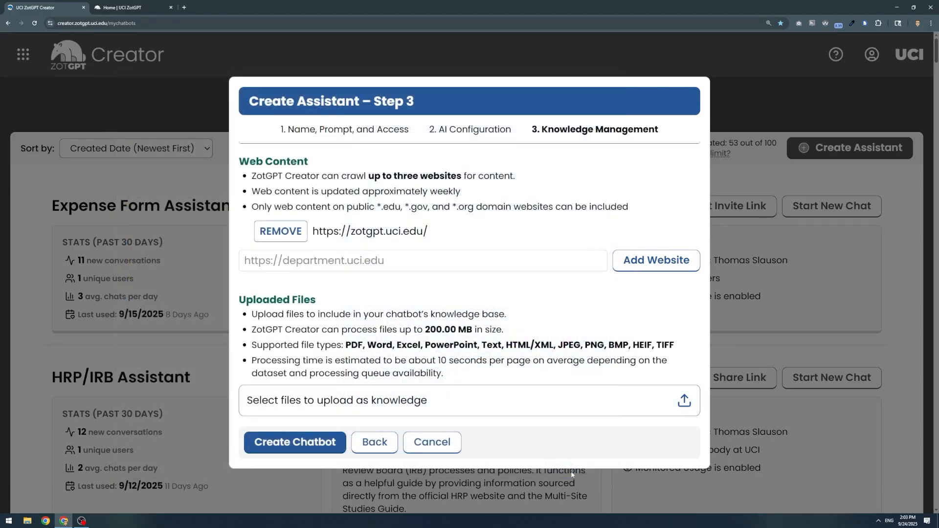
scroll(541, 308, down, 2)
scroll(421, 168, down, 2)
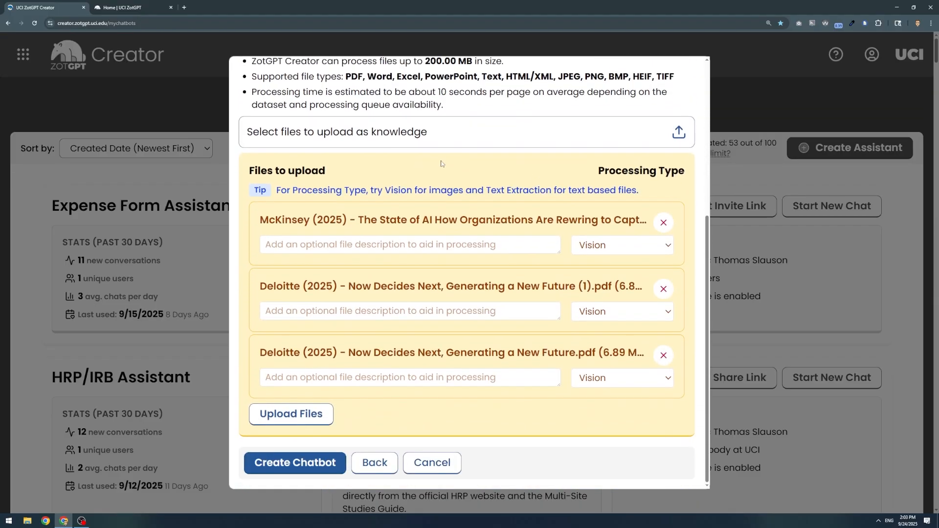
Keep the Vision processing type and blank descriptions for all three PDFs, upload them, and create the chatbot
scroll(405, 191, up, 1)
scroll(386, 211, down, 1)
click(295, 248)
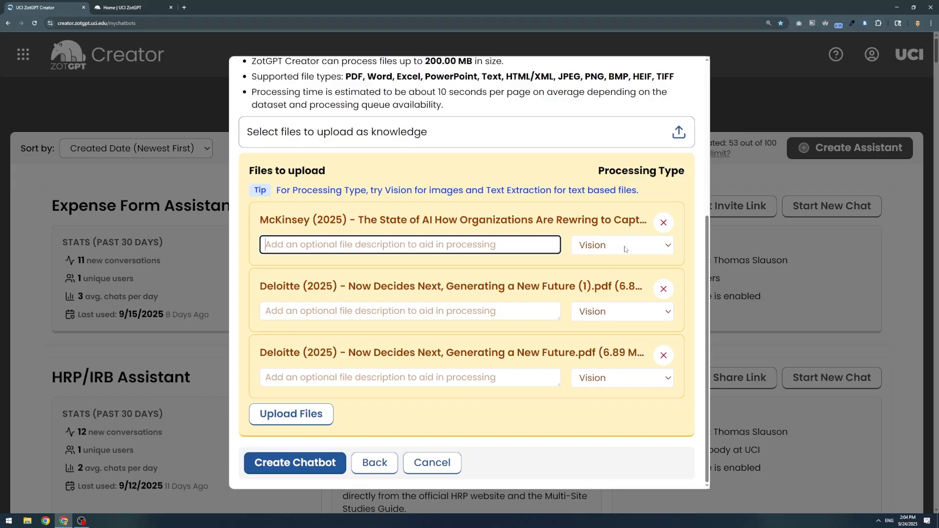
click(664, 250)
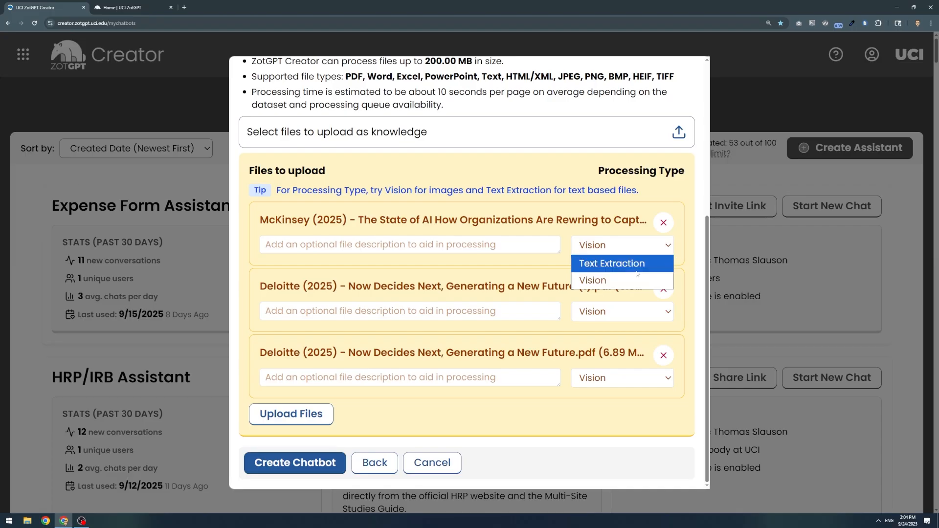
click(691, 267)
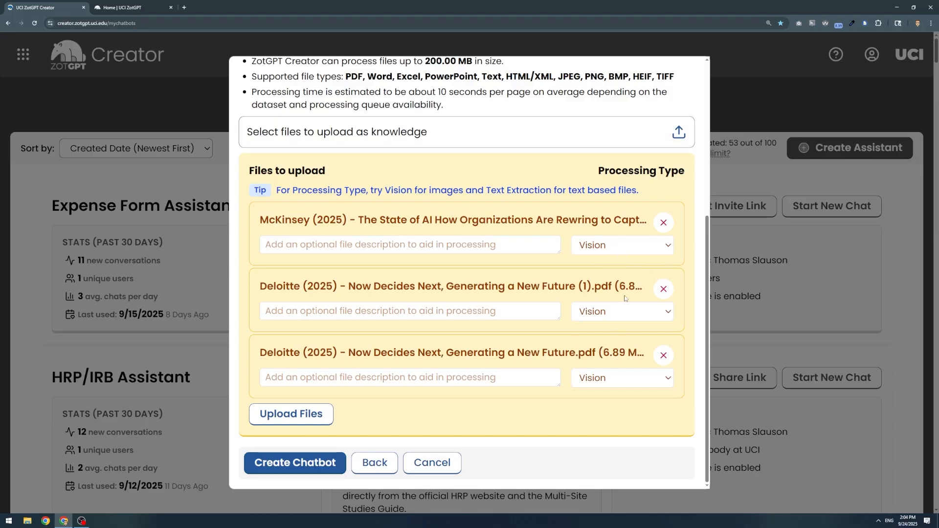
click(301, 417)
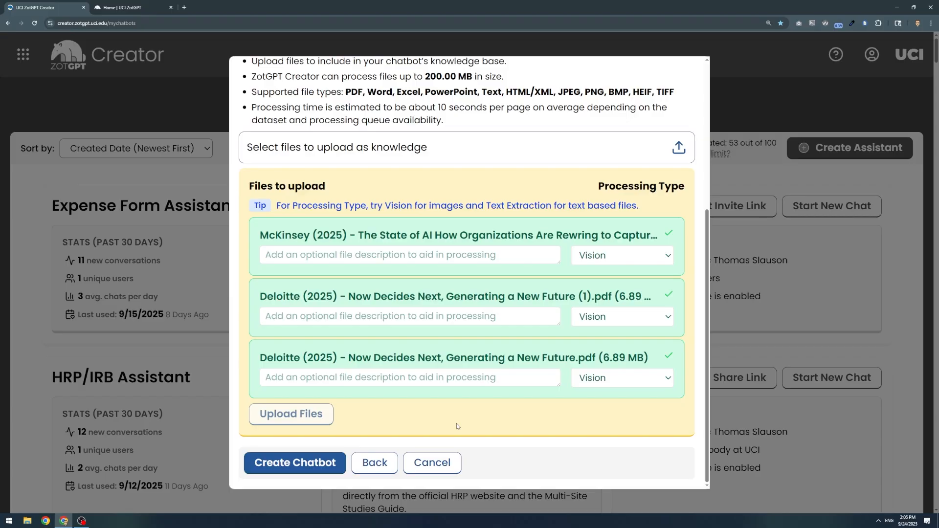
click(300, 462)
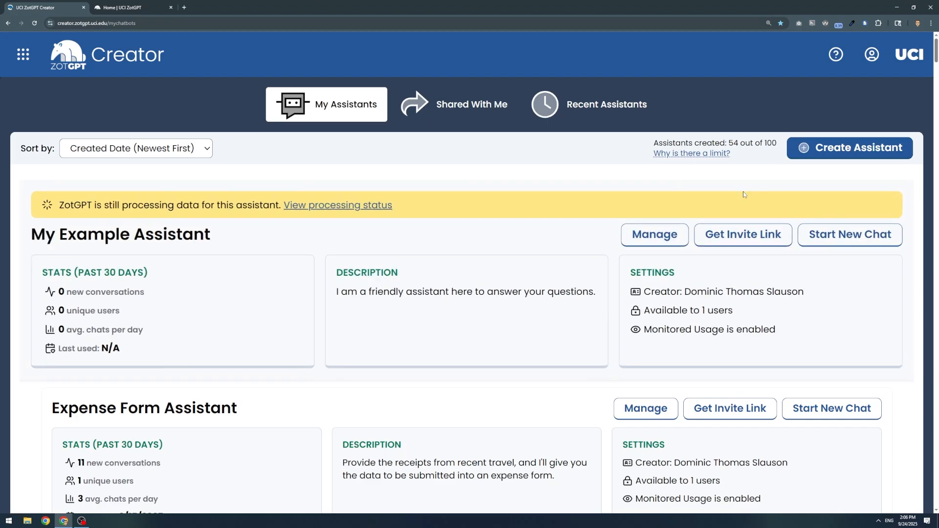
View My Example Assistant's invite link, close it, and open the management page for that assistant
click(745, 241)
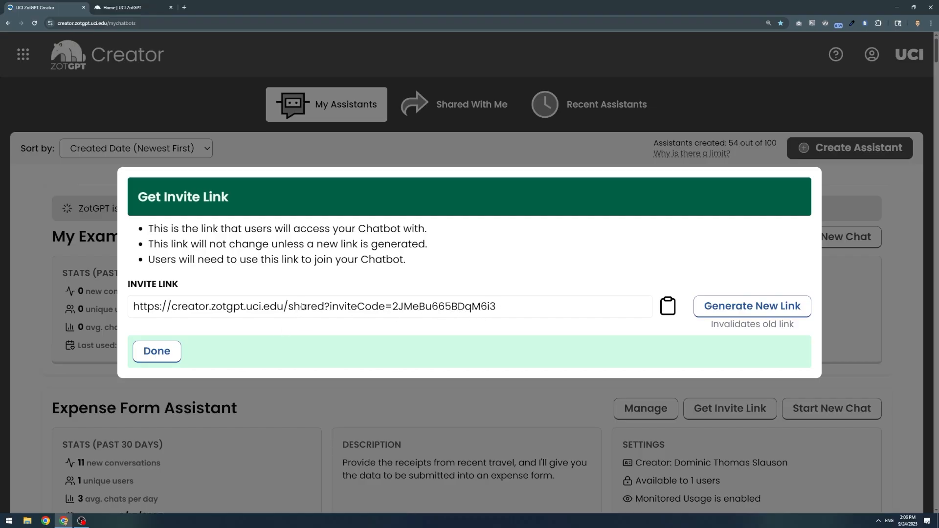
click(157, 351)
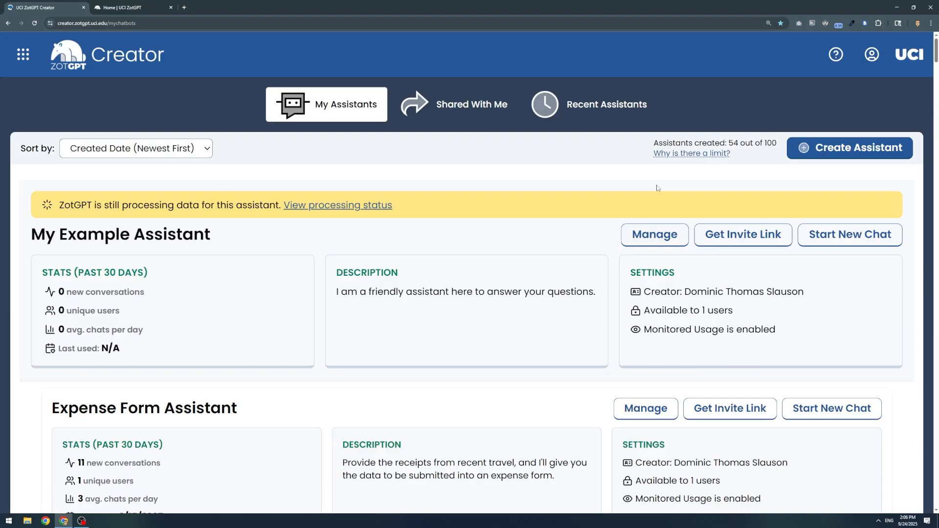
click(656, 241)
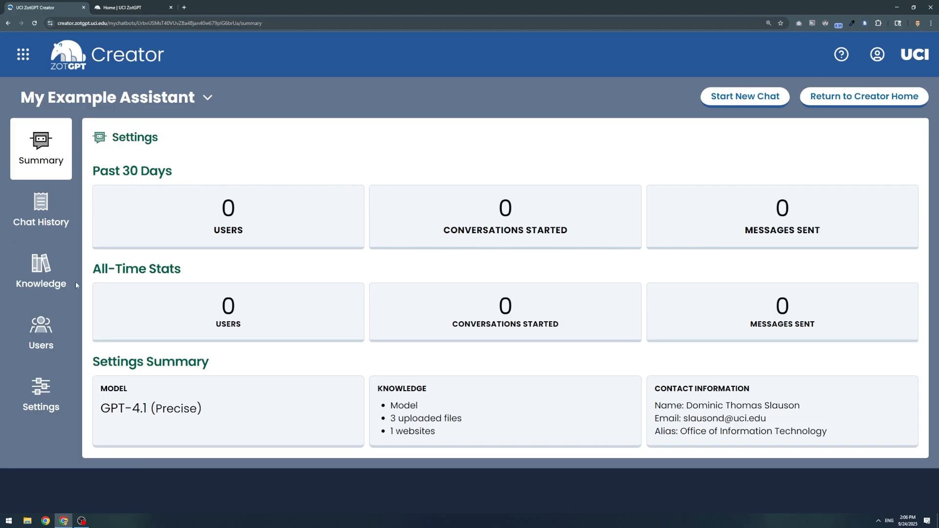
Examine the assistant's knowledge management: uploaded files, websites with their processing status, and the knowledge priority weights
click(35, 275)
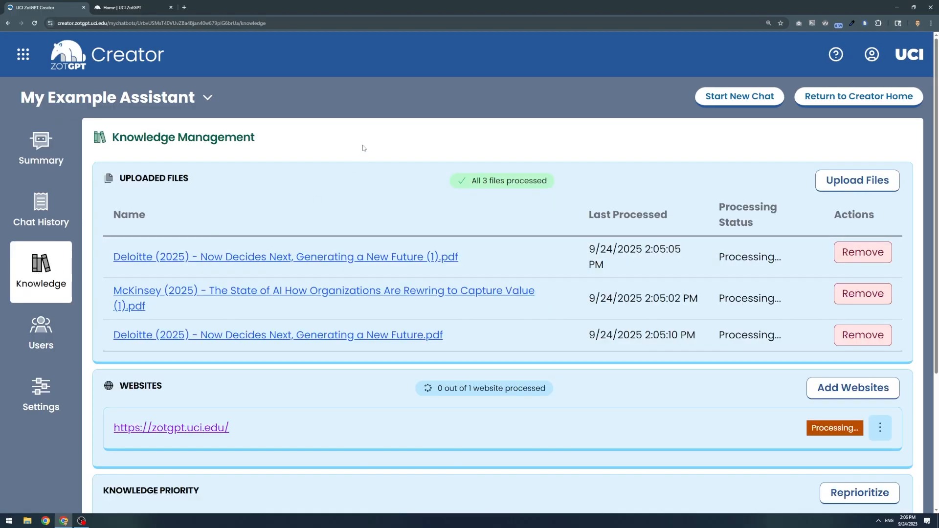
scroll(467, 154, down, 1)
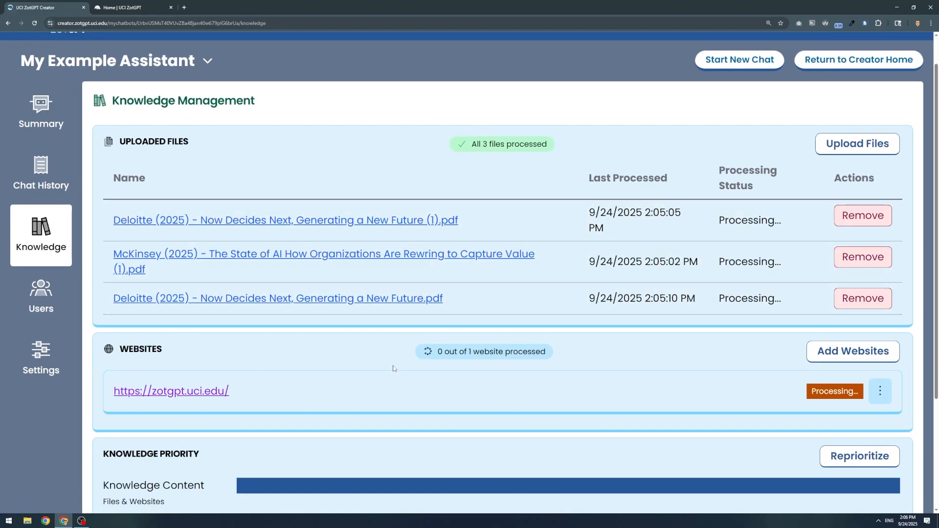
scroll(782, 269, down, 1)
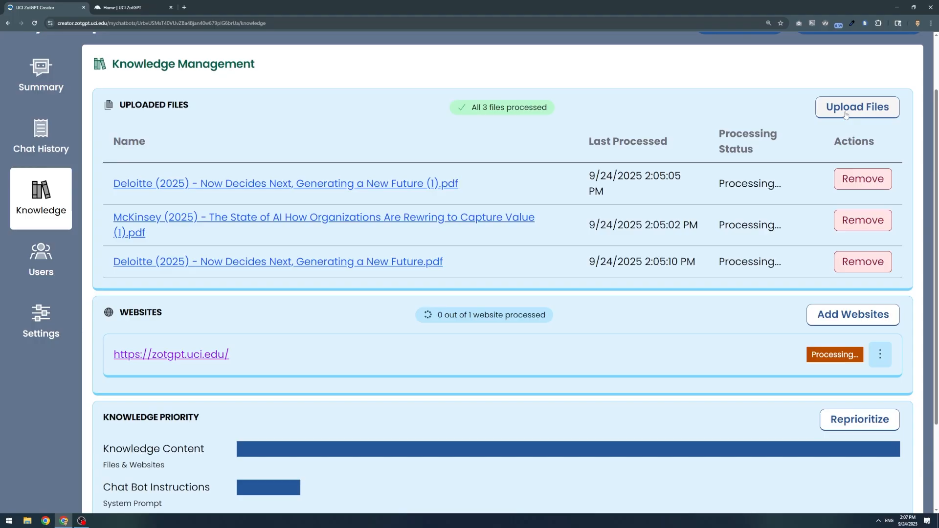
scroll(482, 184, down, 3)
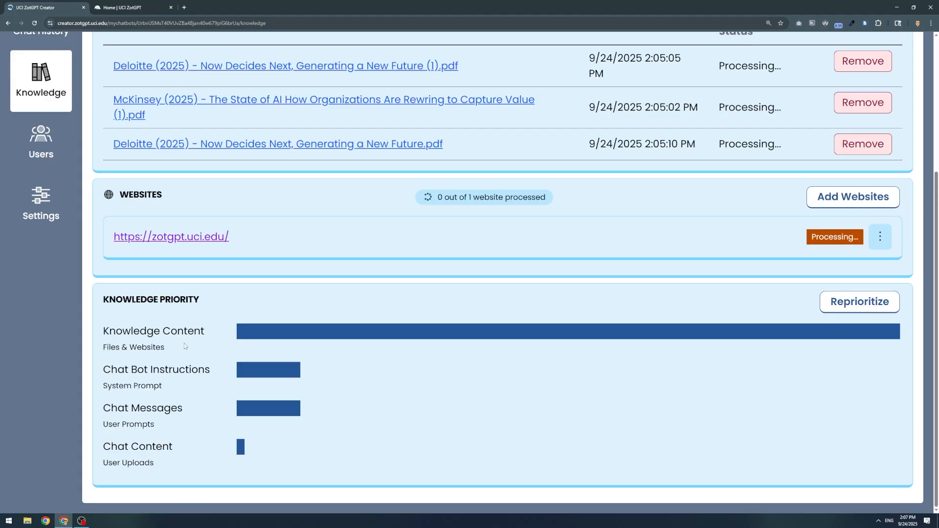
scroll(184, 346, up, 1)
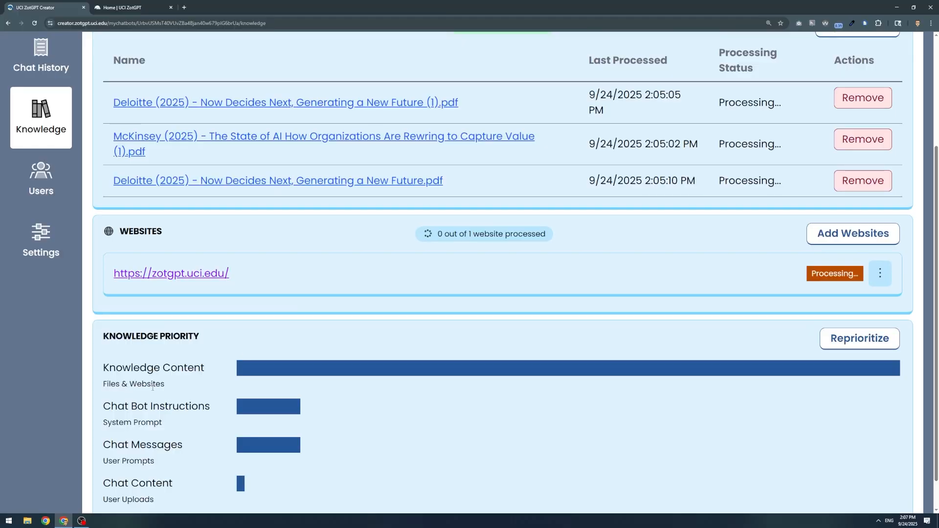
scroll(233, 378, down, 1)
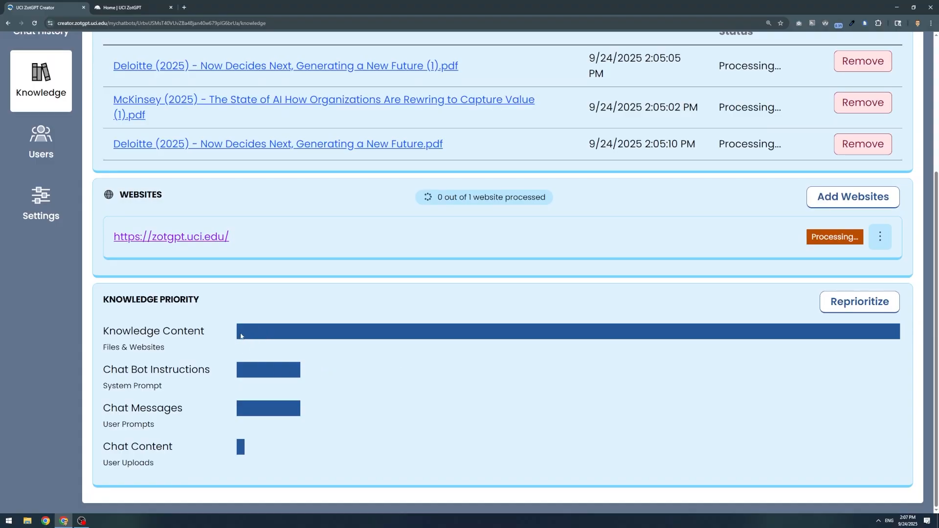
scroll(242, 332, up, 1)
scroll(264, 335, up, 1)
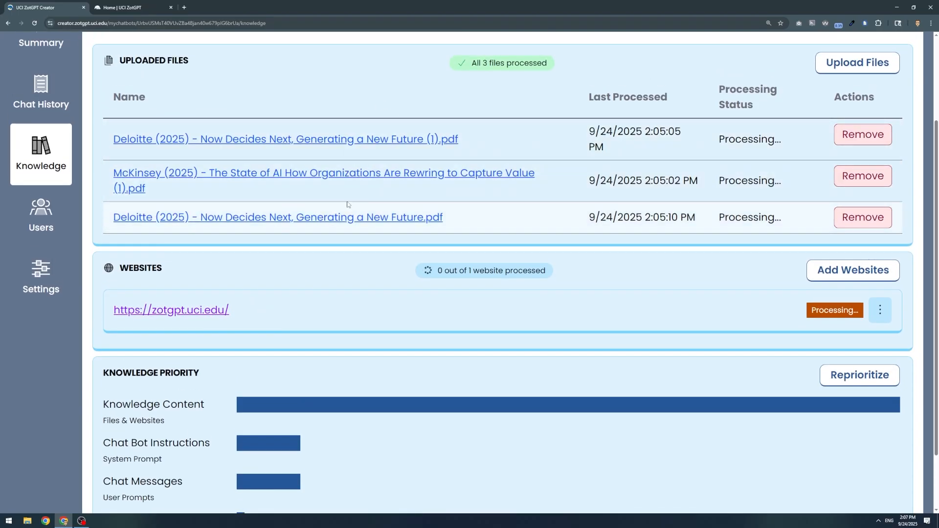
scroll(314, 212, down, 1)
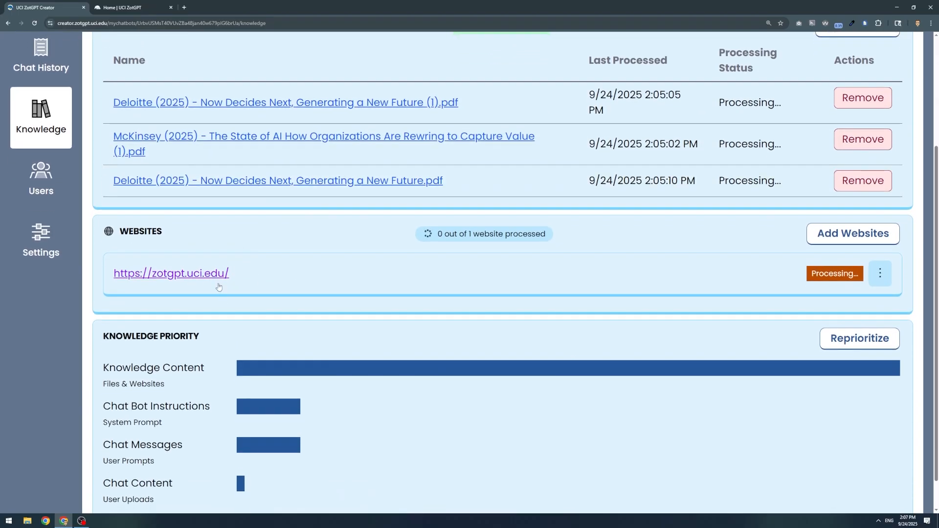
scroll(249, 265, down, 1)
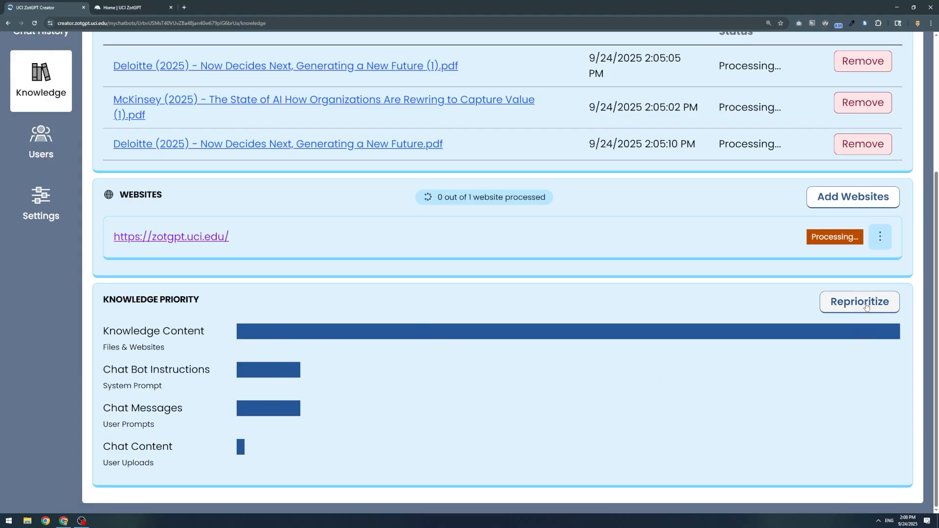
Reprioritize the assistant's knowledge with Chat Bot Instructions at 22% and Chat Messages at 6%, and save the weights
click(866, 307)
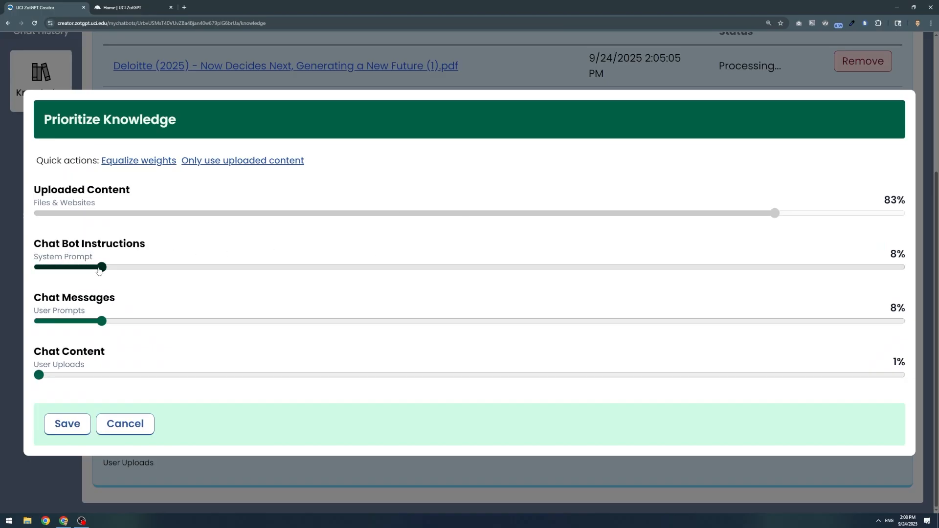
drag(100, 269, 227, 265)
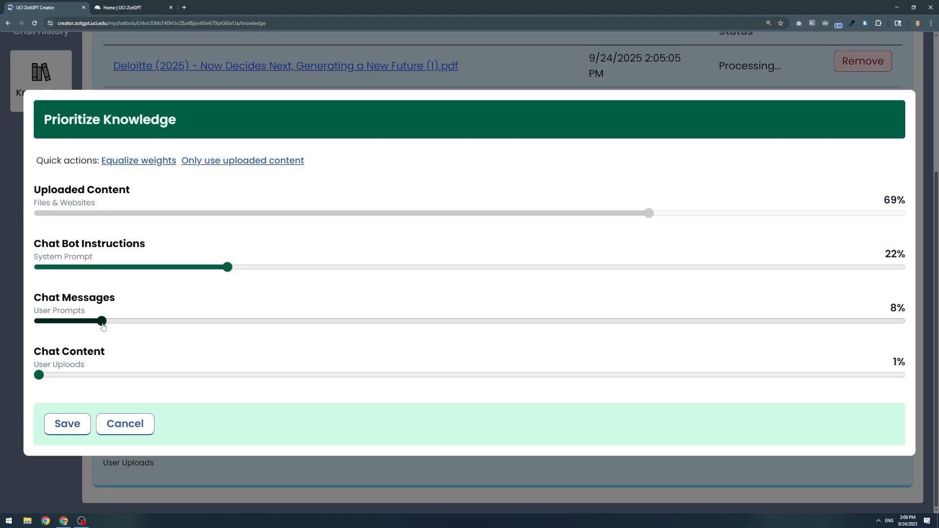
drag(102, 323, 84, 324)
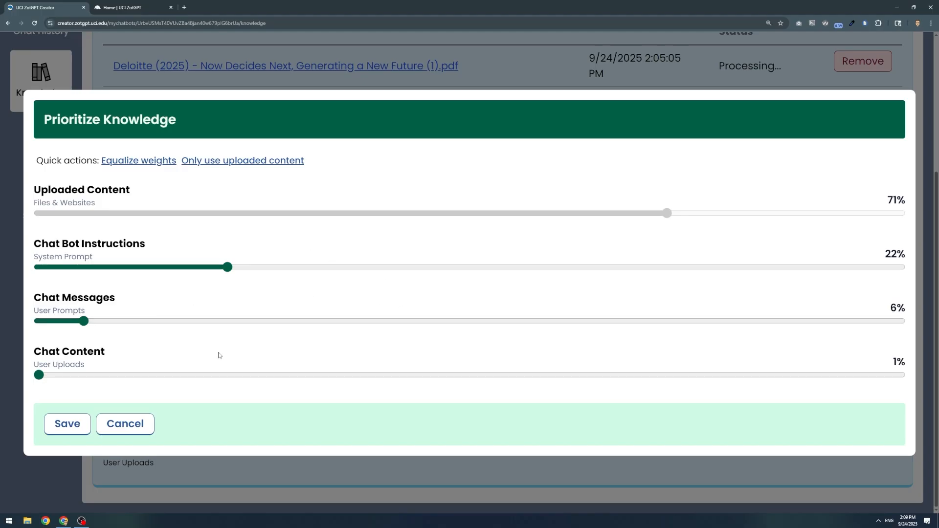
click(71, 433)
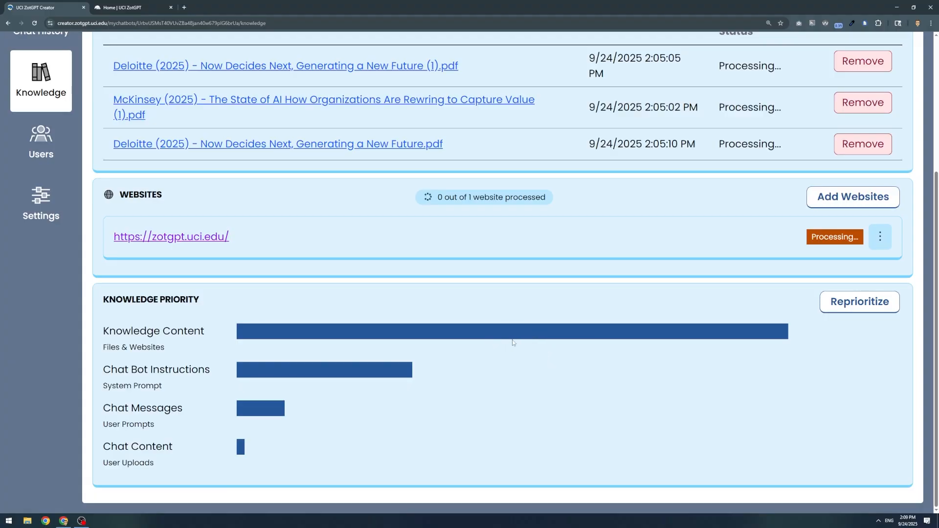
Review the assistant's user management and its settings for details, AI model, system prompt, access and sharing
scroll(540, 345, up, 2)
scroll(540, 347, up, 2)
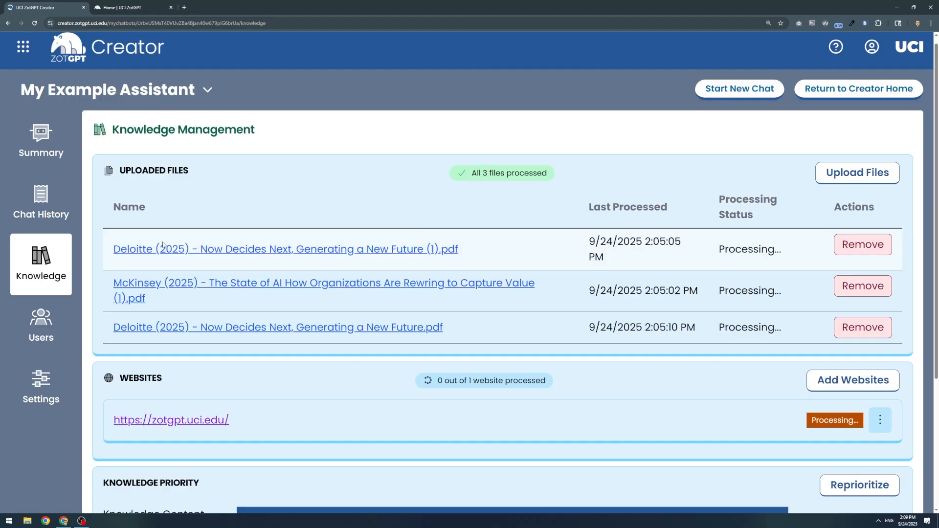
click(47, 333)
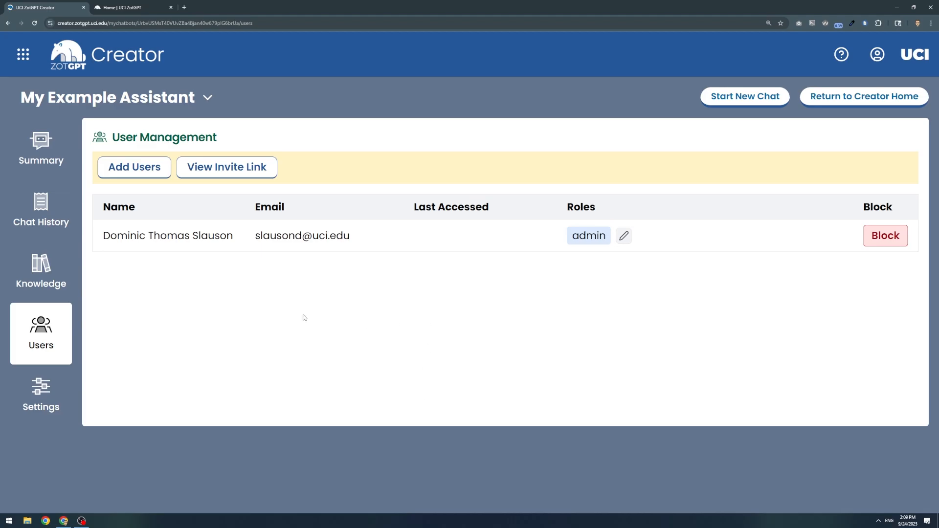
click(40, 406)
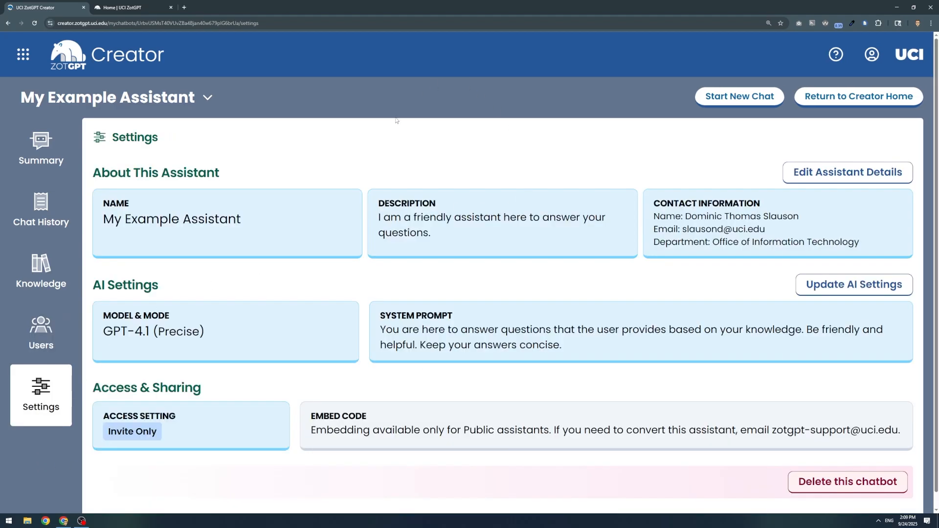
scroll(407, 130, down, 1)
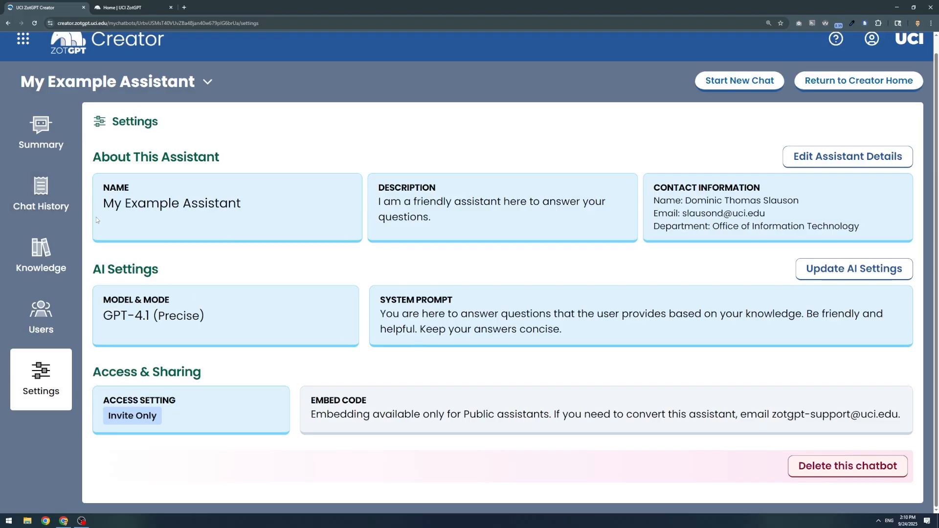
Review the assistant's conversation history with its search filters, and view the list of other assistants without switching
click(41, 195)
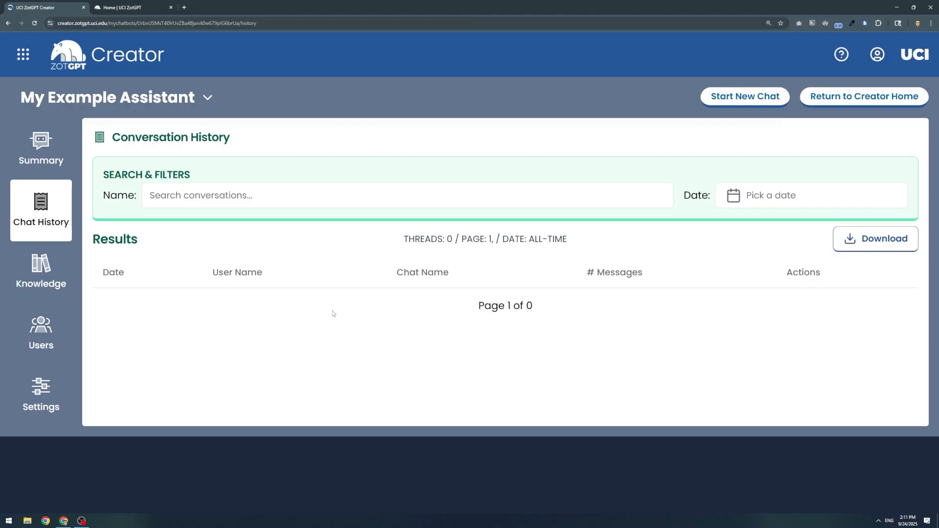
click(230, 194)
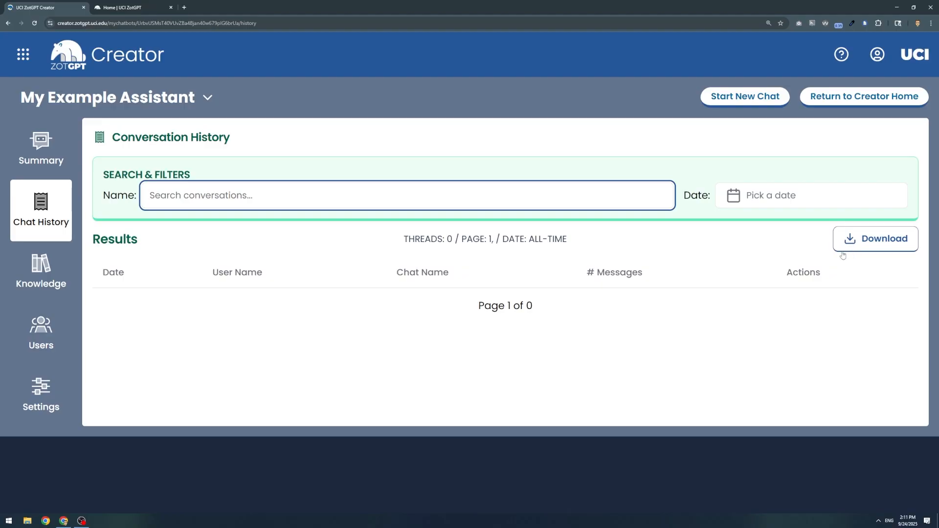
click(791, 253)
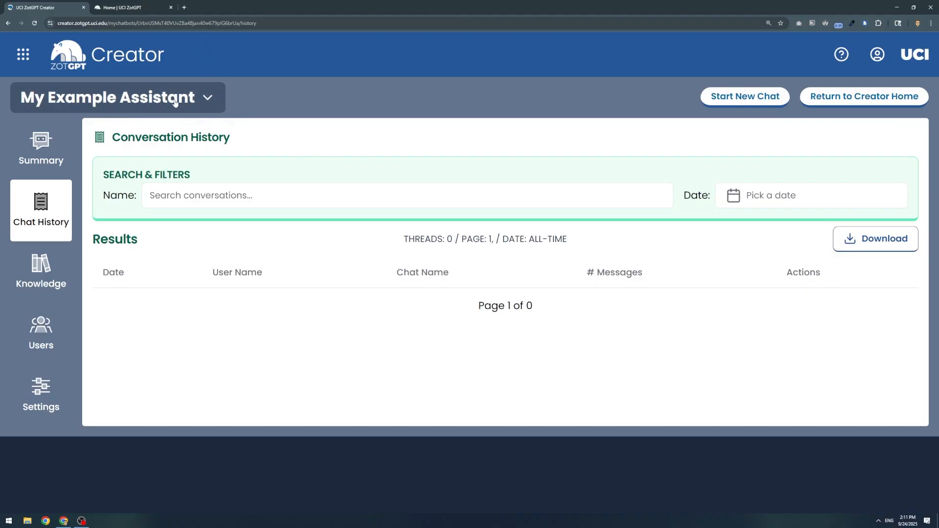
click(210, 99)
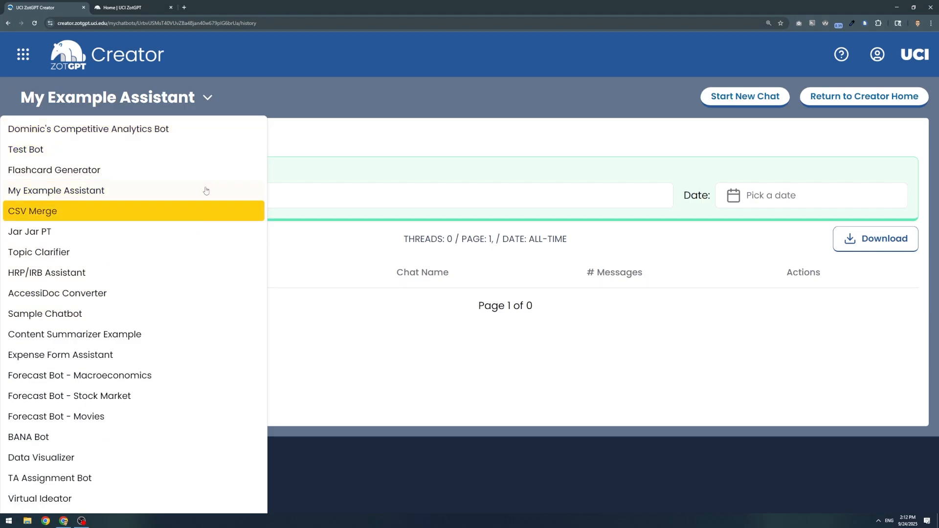
click(345, 134)
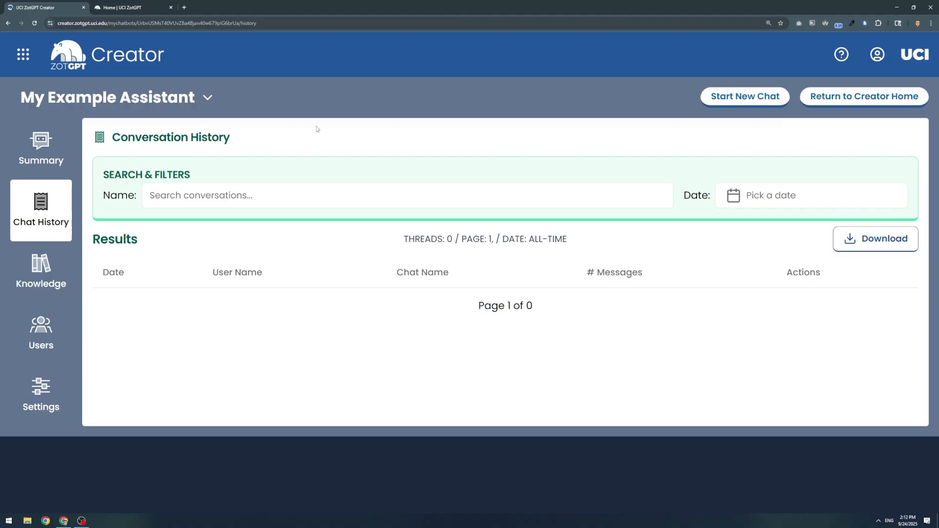
Recheck the processing status of the uploaded files and the website in the assistant's knowledge management
click(30, 270)
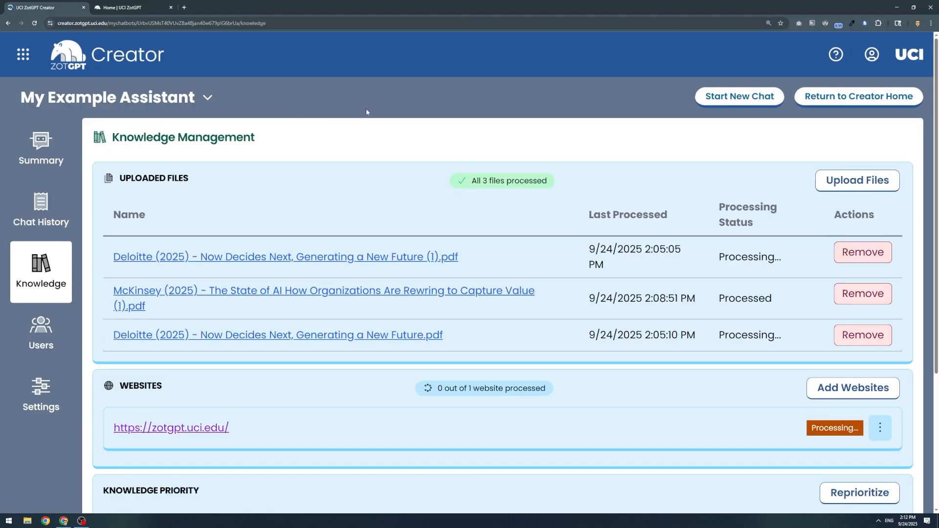
scroll(365, 112, down, 2)
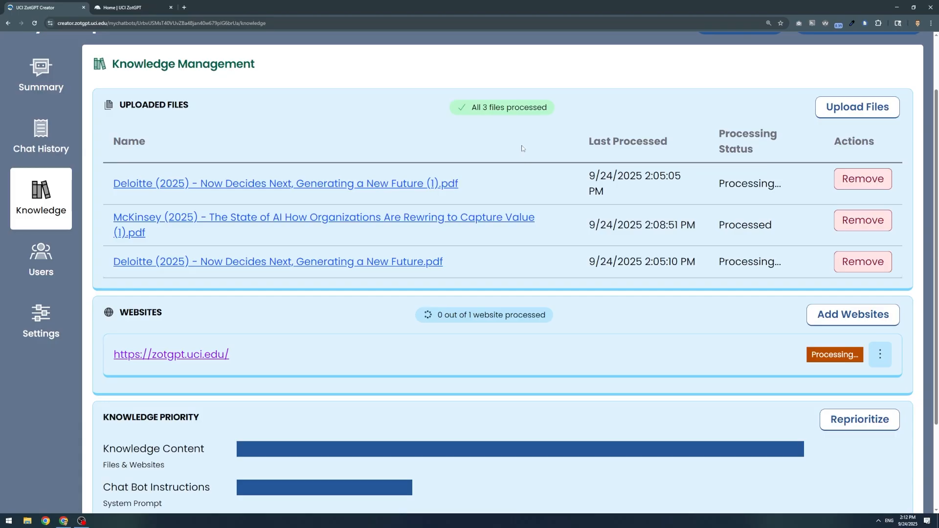
scroll(523, 148, up, 1)
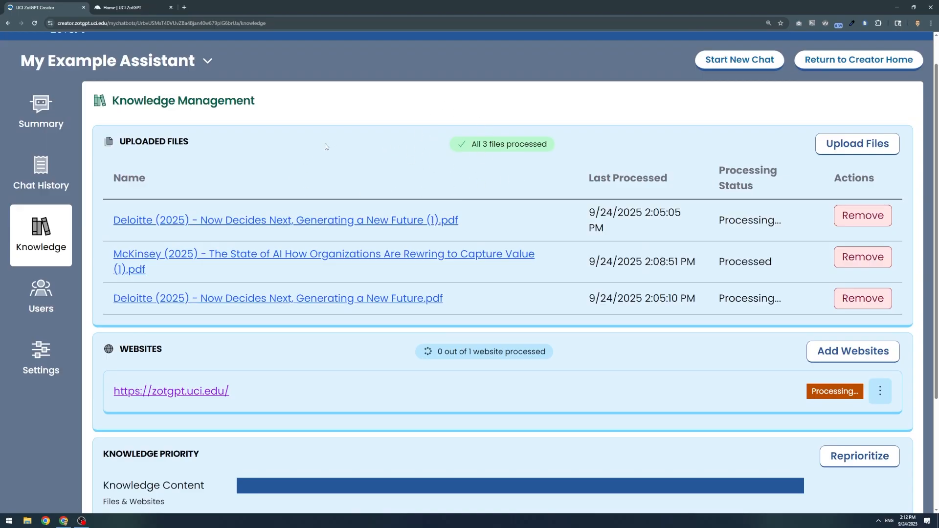
scroll(313, 127, up, 1)
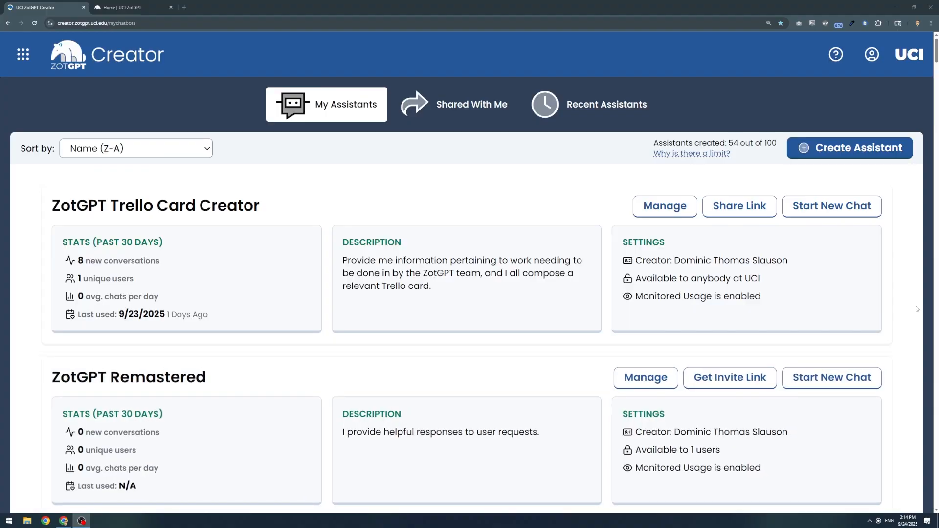
Locate ZotGPT Assistant among the created assistants, and open the embedded Ask ZotGPT chat on the ZotGPT home page
scroll(910, 286, down, 2)
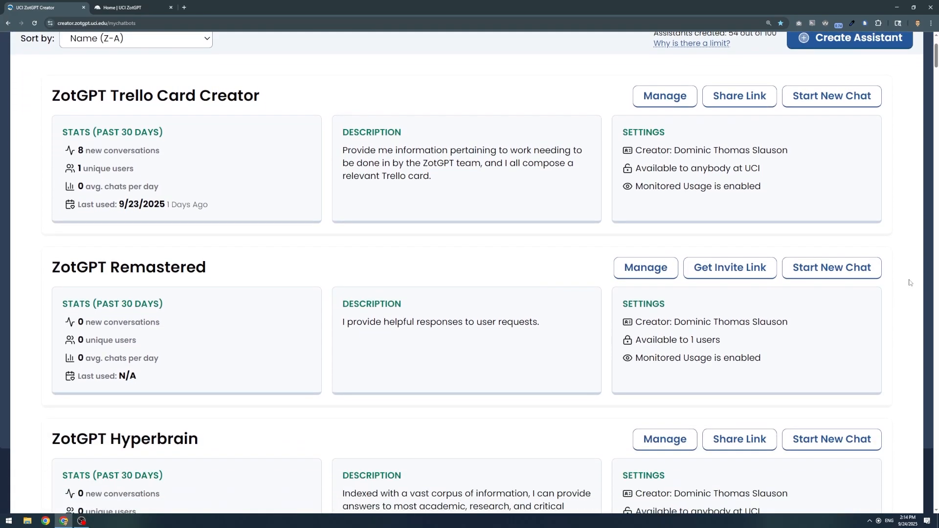
scroll(909, 283, down, 2)
scroll(909, 283, down, 3)
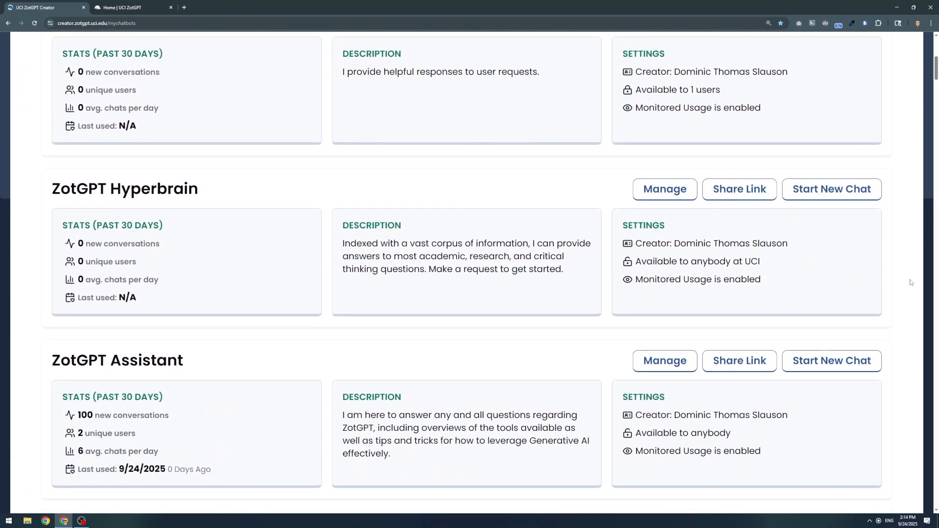
scroll(909, 282, down, 4)
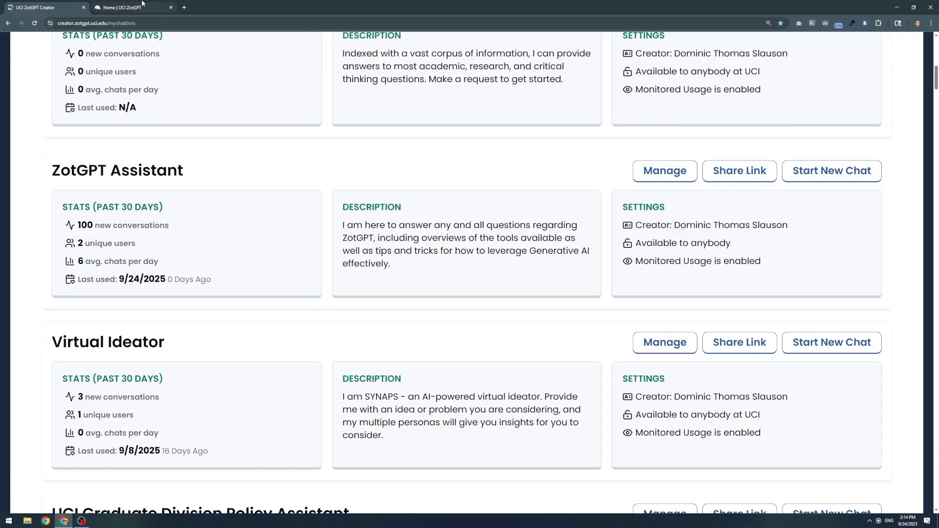
click(120, 6)
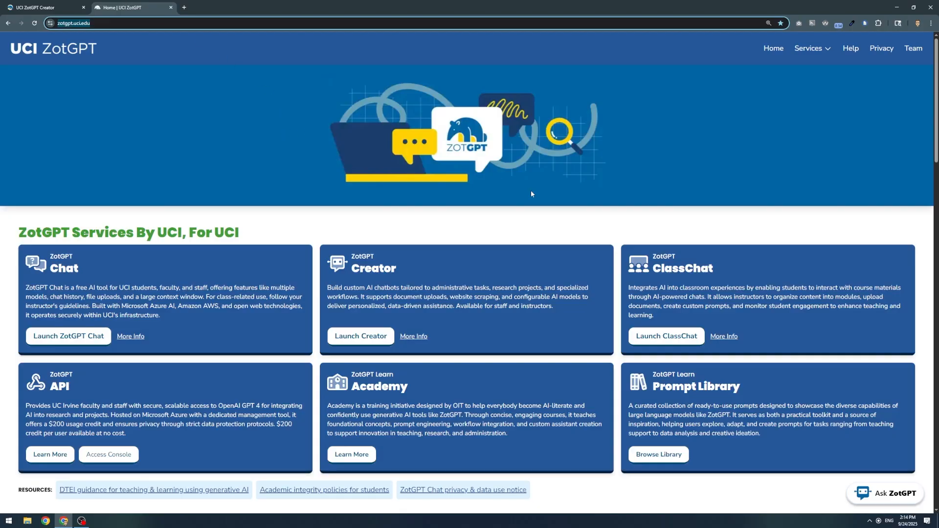
click(887, 495)
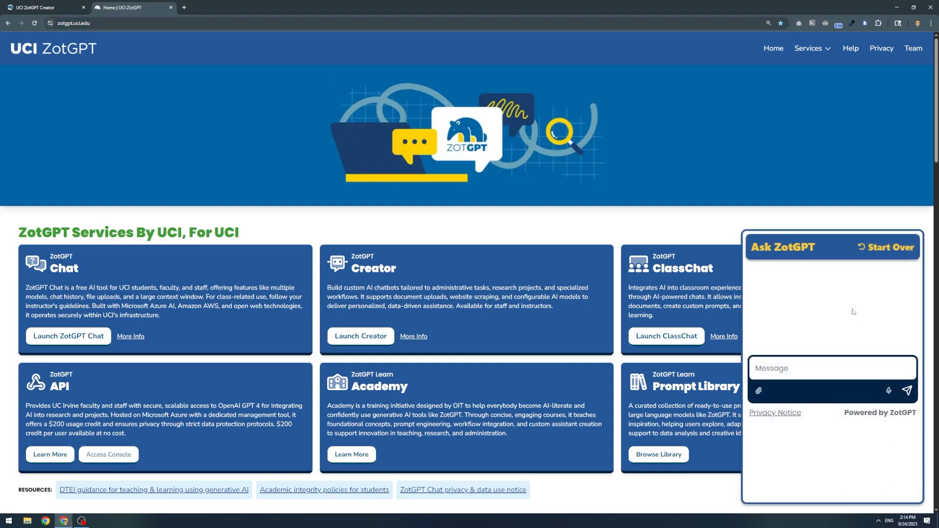
click(832, 361)
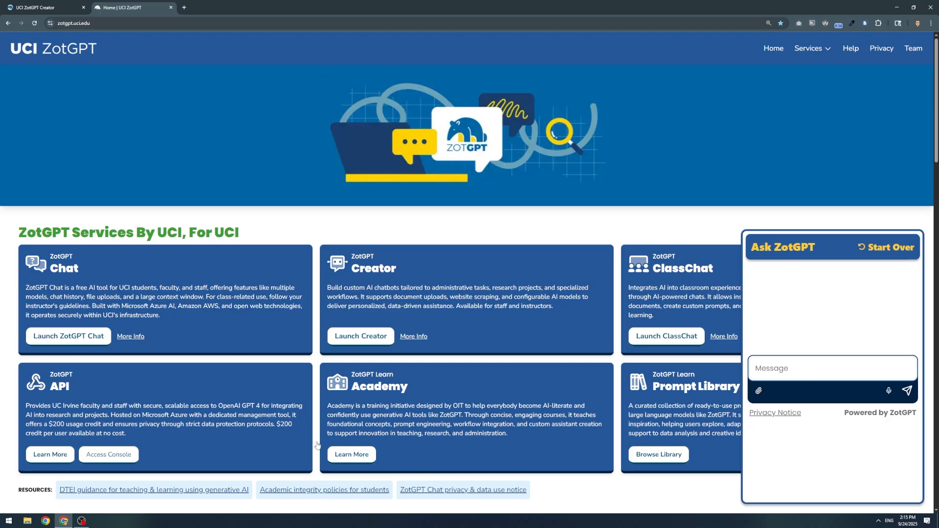
Return to the assistants list in ZotGPT Creator and copy the shareable link of ZotGPT Assistant
click(30, 3)
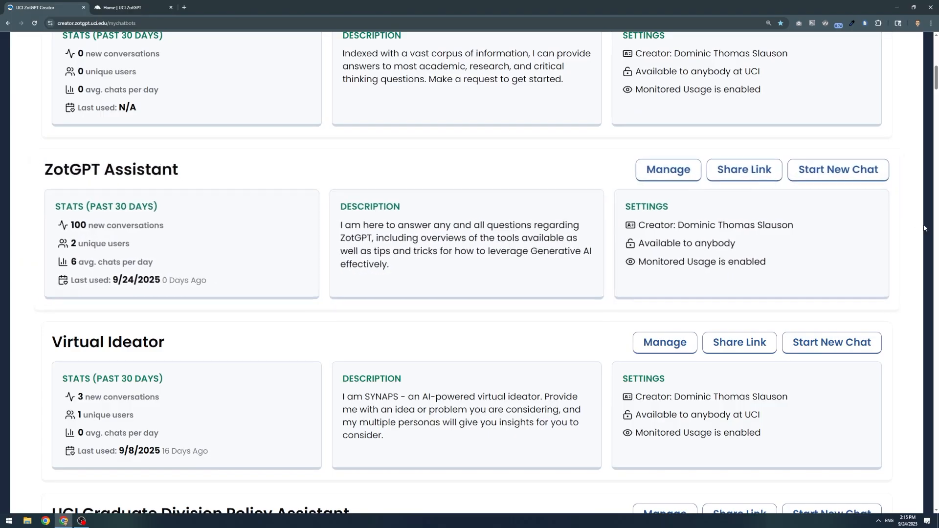
click(750, 168)
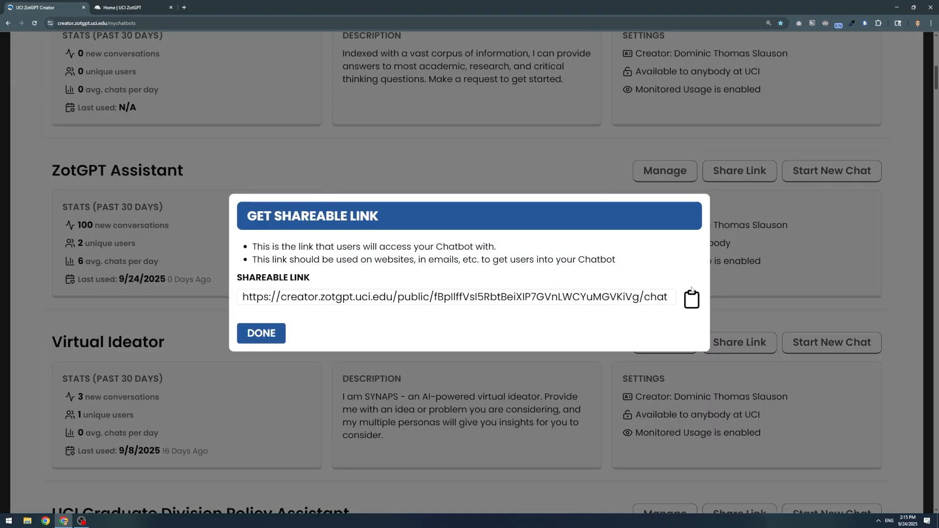
click(690, 298)
click(263, 343)
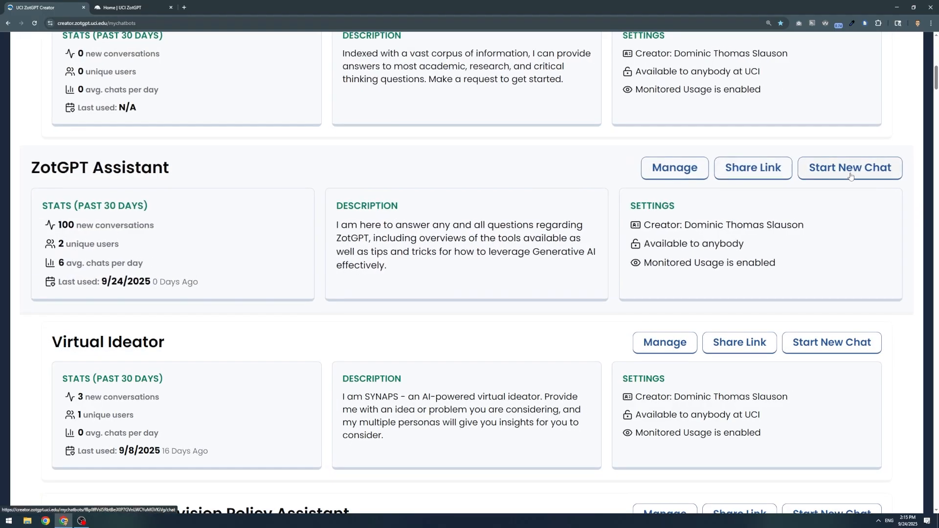
Start a new chat with ZotGPT Assistant and ask "What is the difference between ZotGPT Creator and ZotGPT ClassChat?"
click(851, 176)
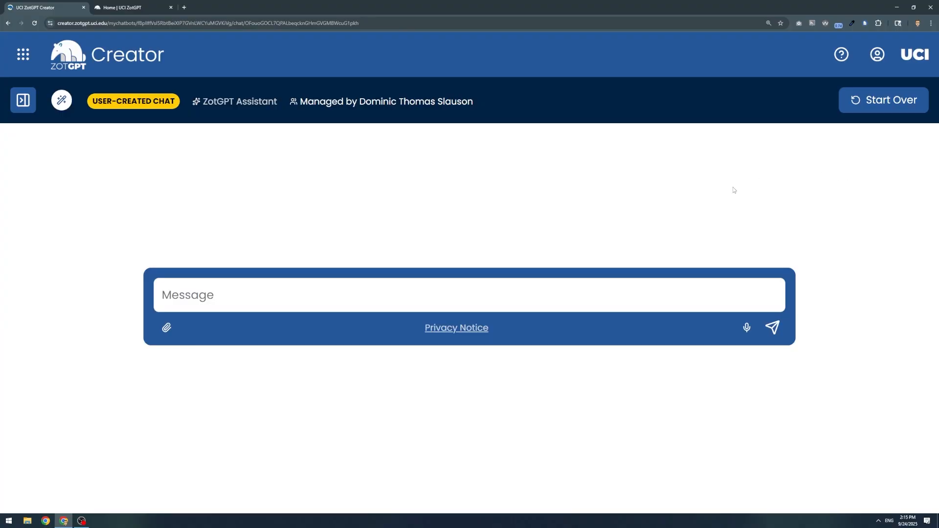
click(495, 295)
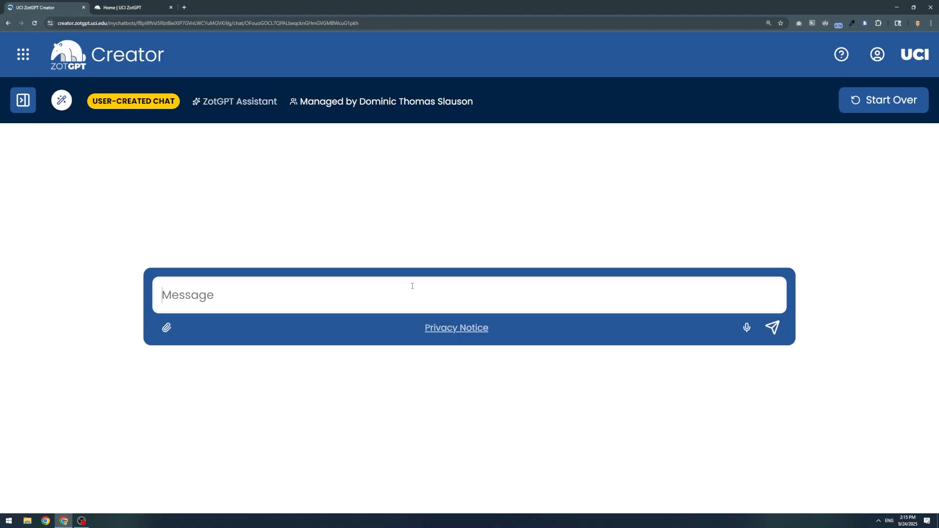
text(What is the diff)
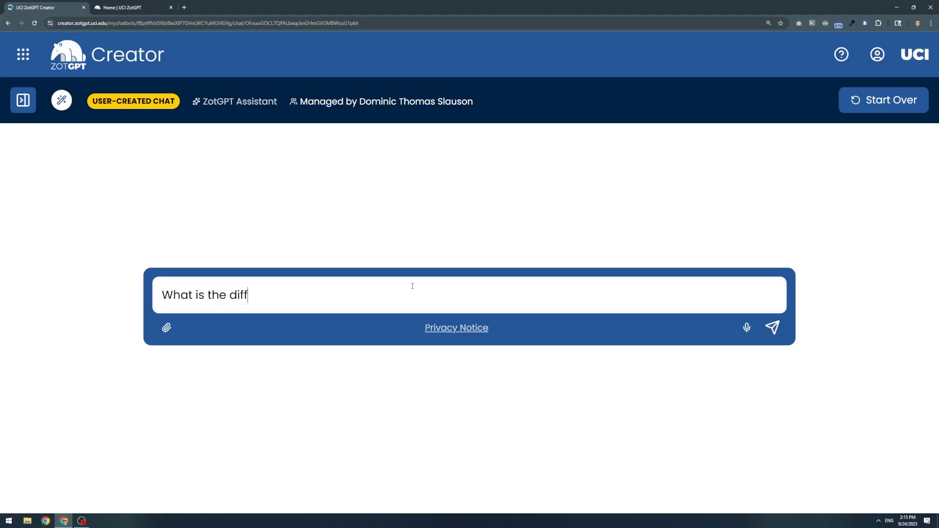
text(erence between Z)
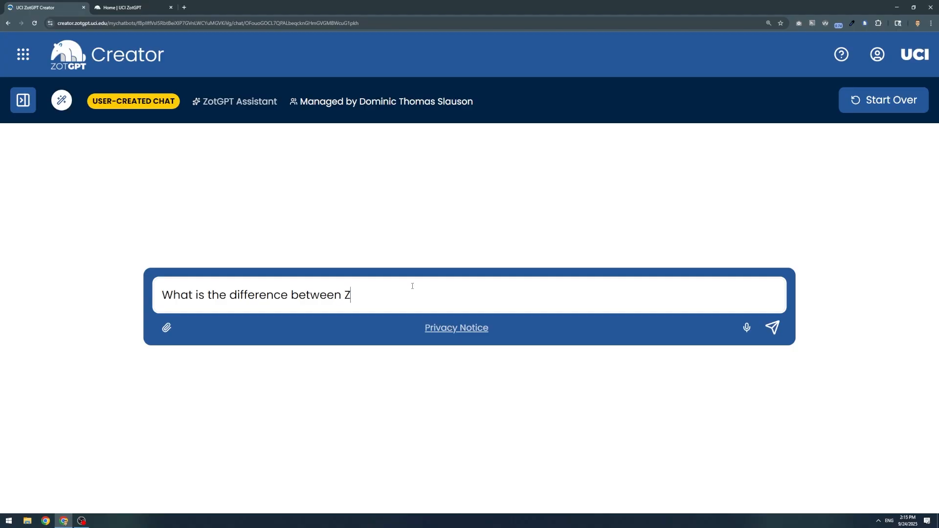
text(otGPT Creator and ZotGPT Cla)
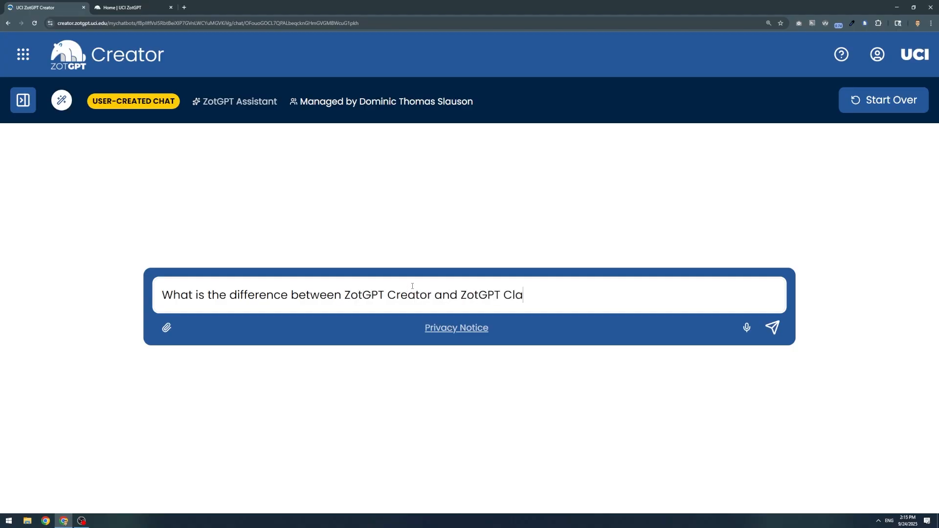
text(ssChat?)
key(Return)
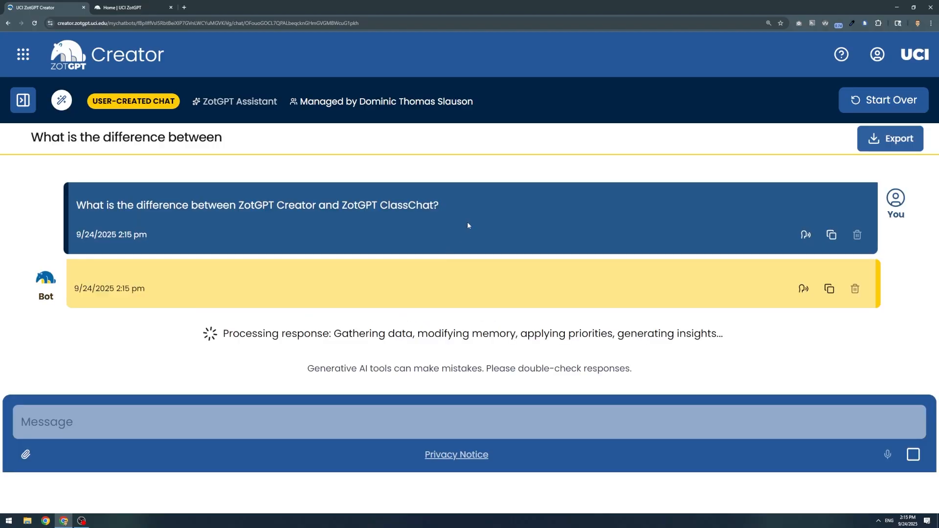
Read through the assistant's full answer comparing ZotGPT Creator and ZotGPT ClassChat
key(ctrl+minus)
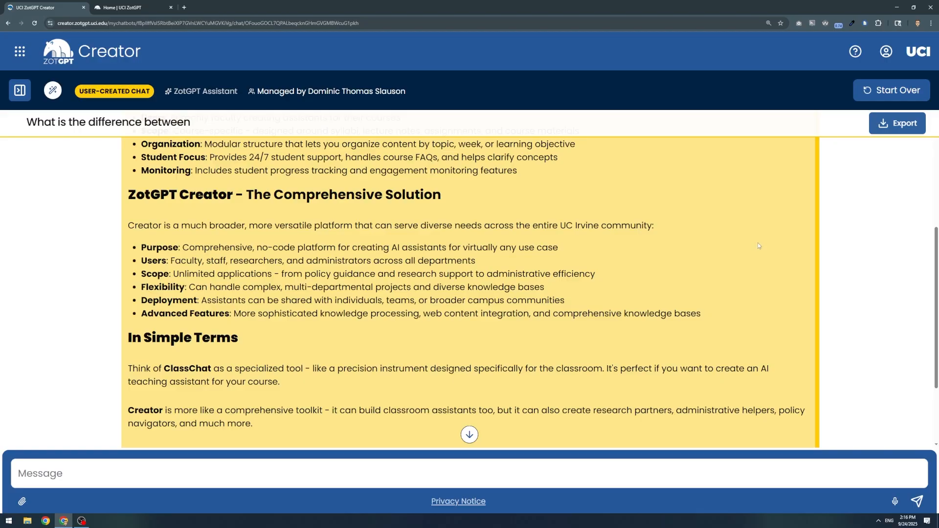
scroll(758, 243, down, 2)
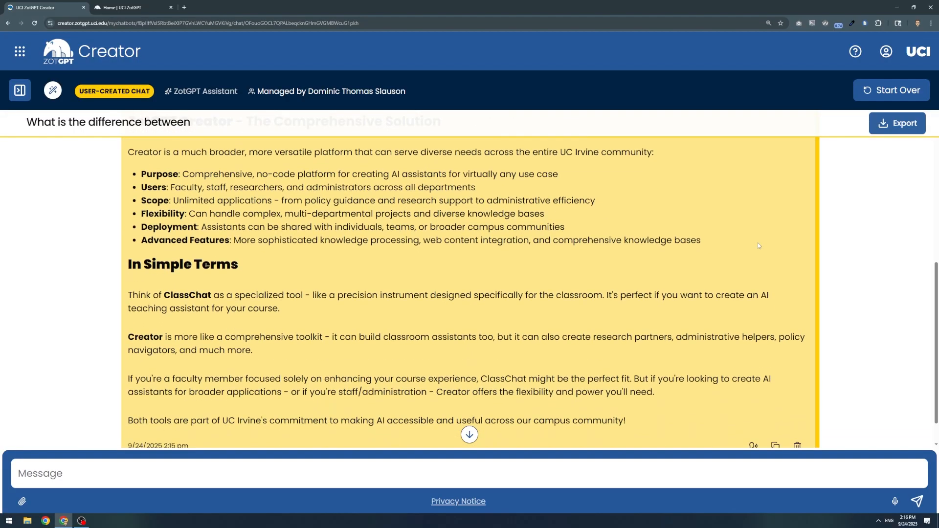
scroll(758, 246, down, 1)
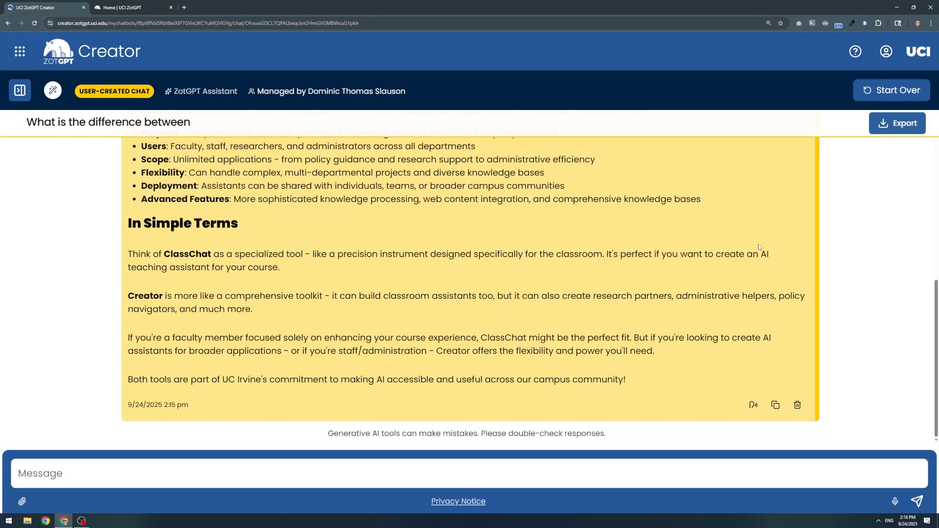
scroll(758, 247, up, 7)
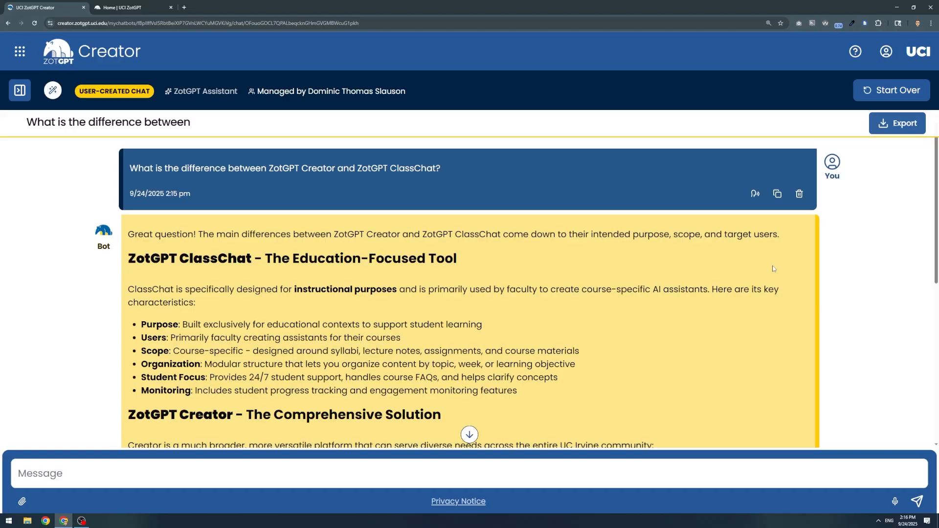
scroll(781, 264, down, 1)
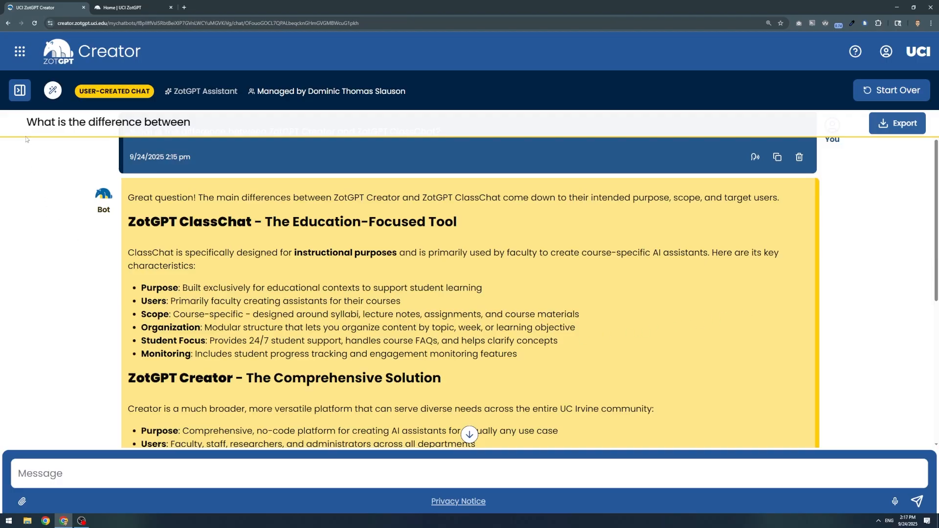
View the list of earlier chats with this assistant and the export options for the current conversation
click(21, 93)
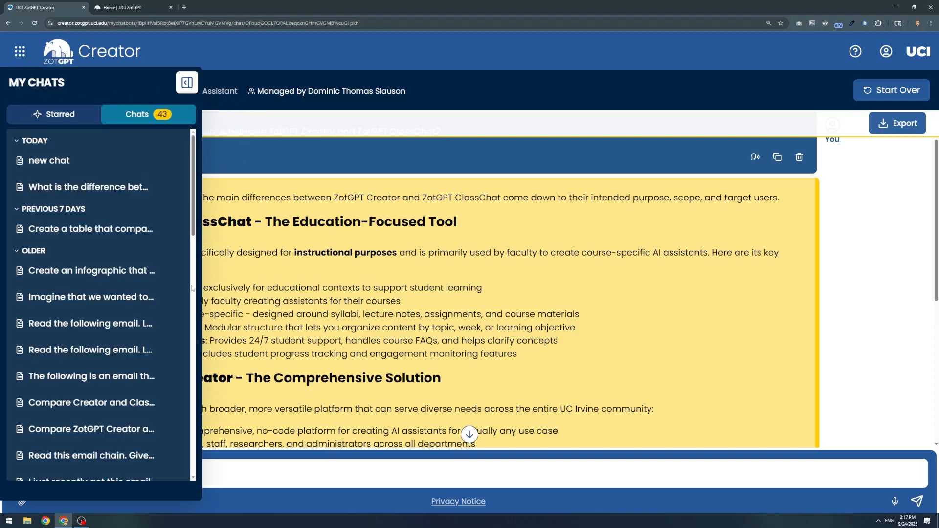
click(188, 83)
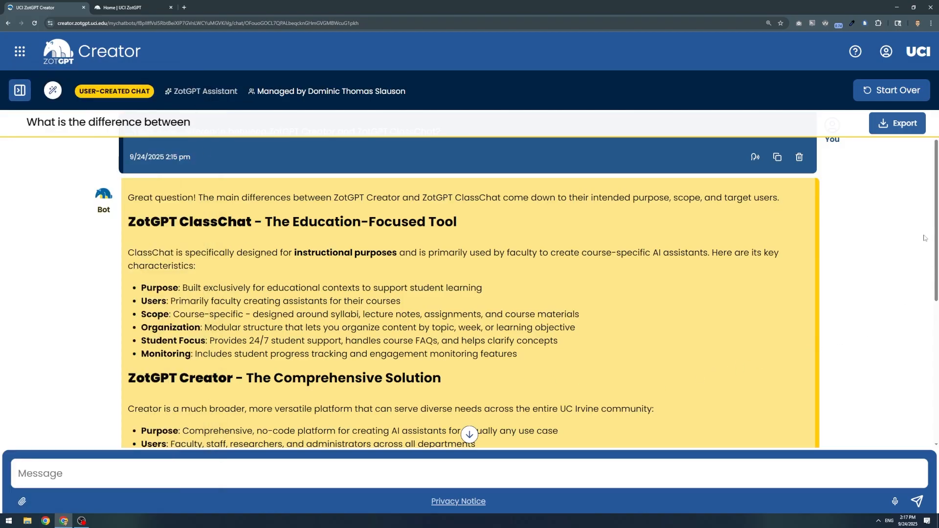
click(902, 128)
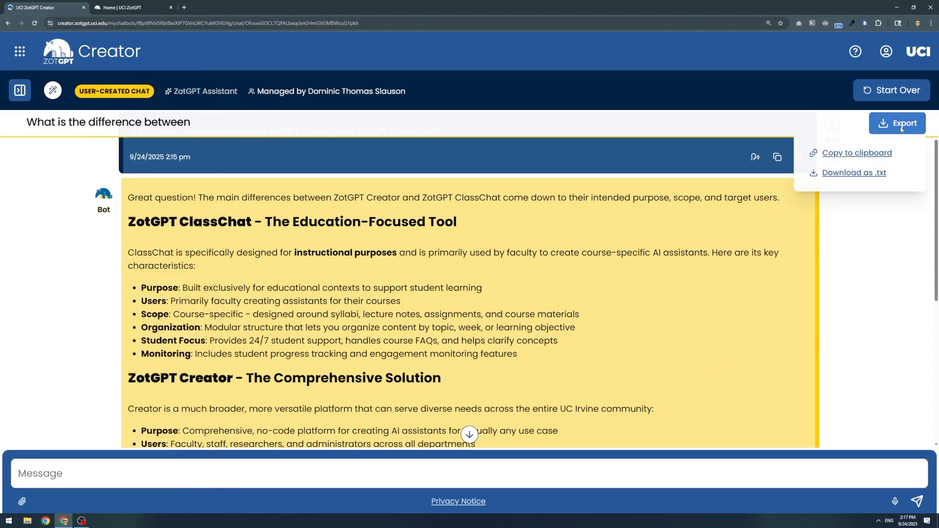
click(881, 171)
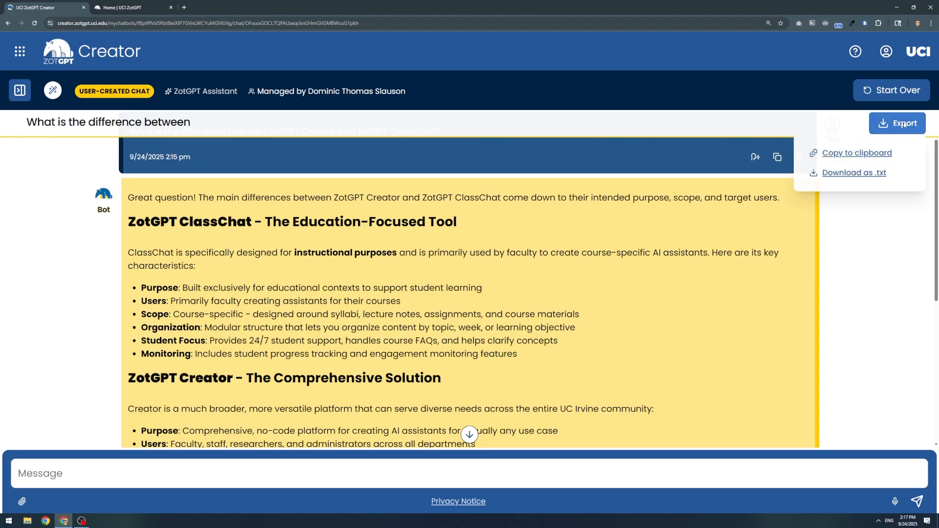